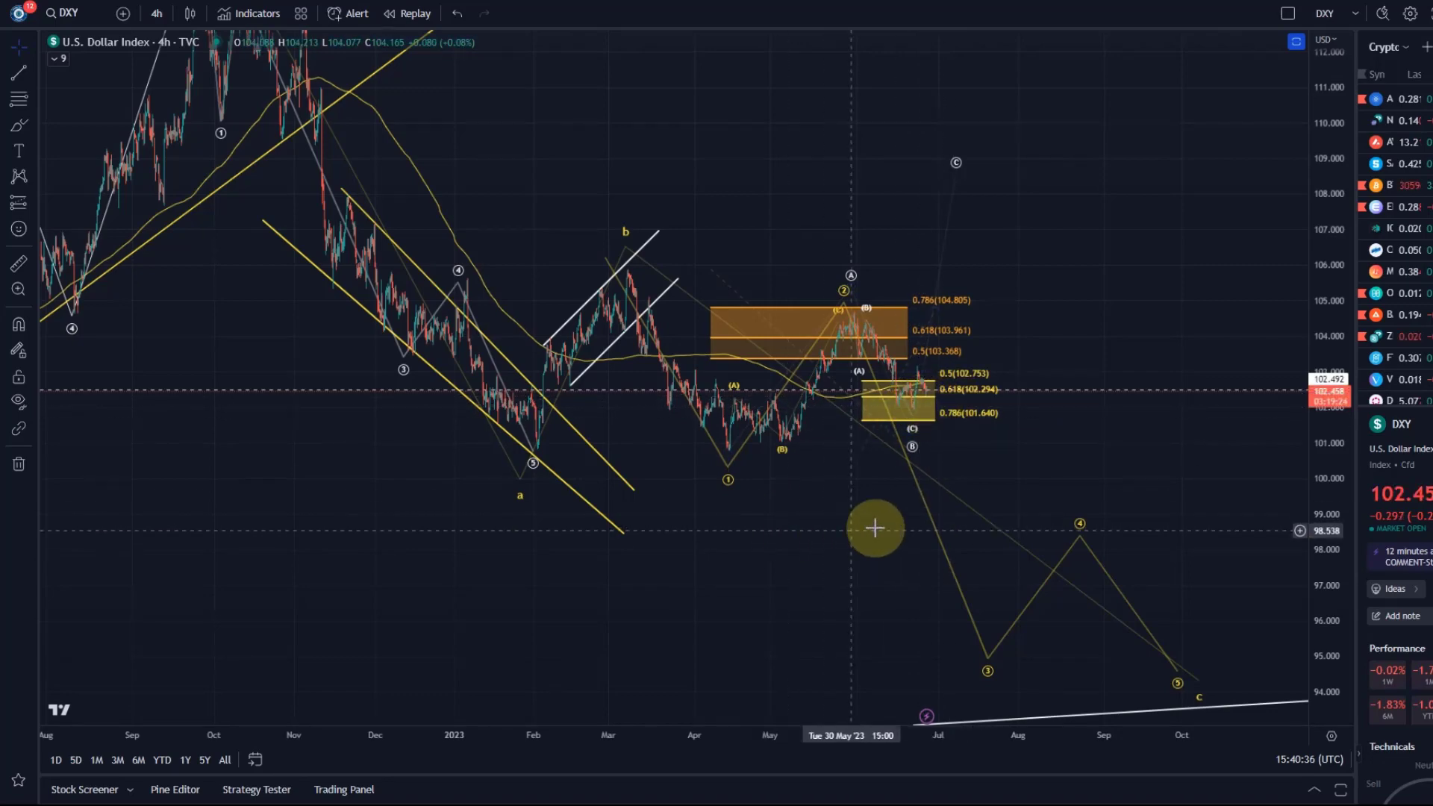
# Zoom out the time axis and compress the price scale so both white channel lines fit
pyautogui.scroll(-1, 873, 529)
pyautogui.moveTo(1306, 320); pyautogui.dragTo(1388, 489)
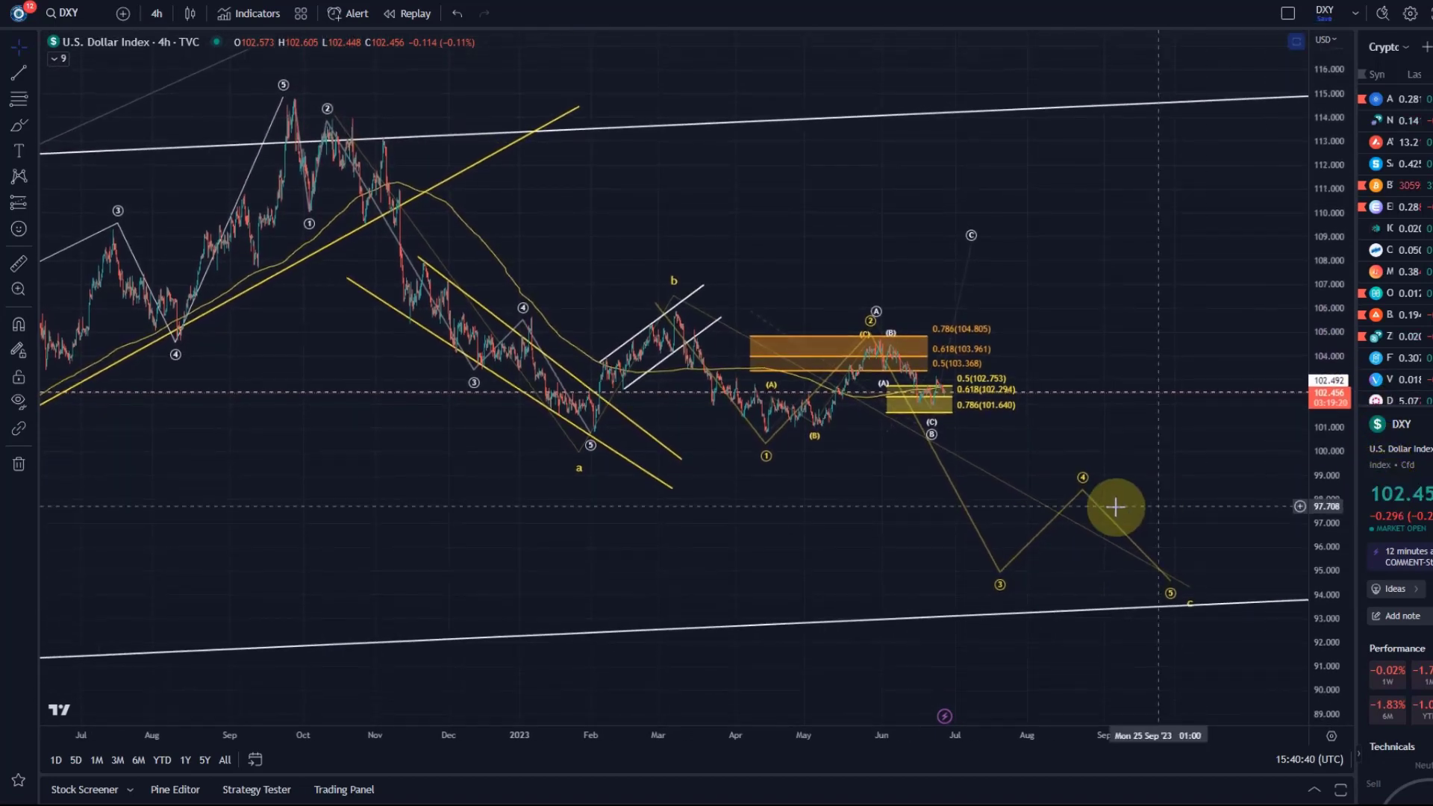
pyautogui.moveTo(909, 538); pyautogui.dragTo(888, 535)
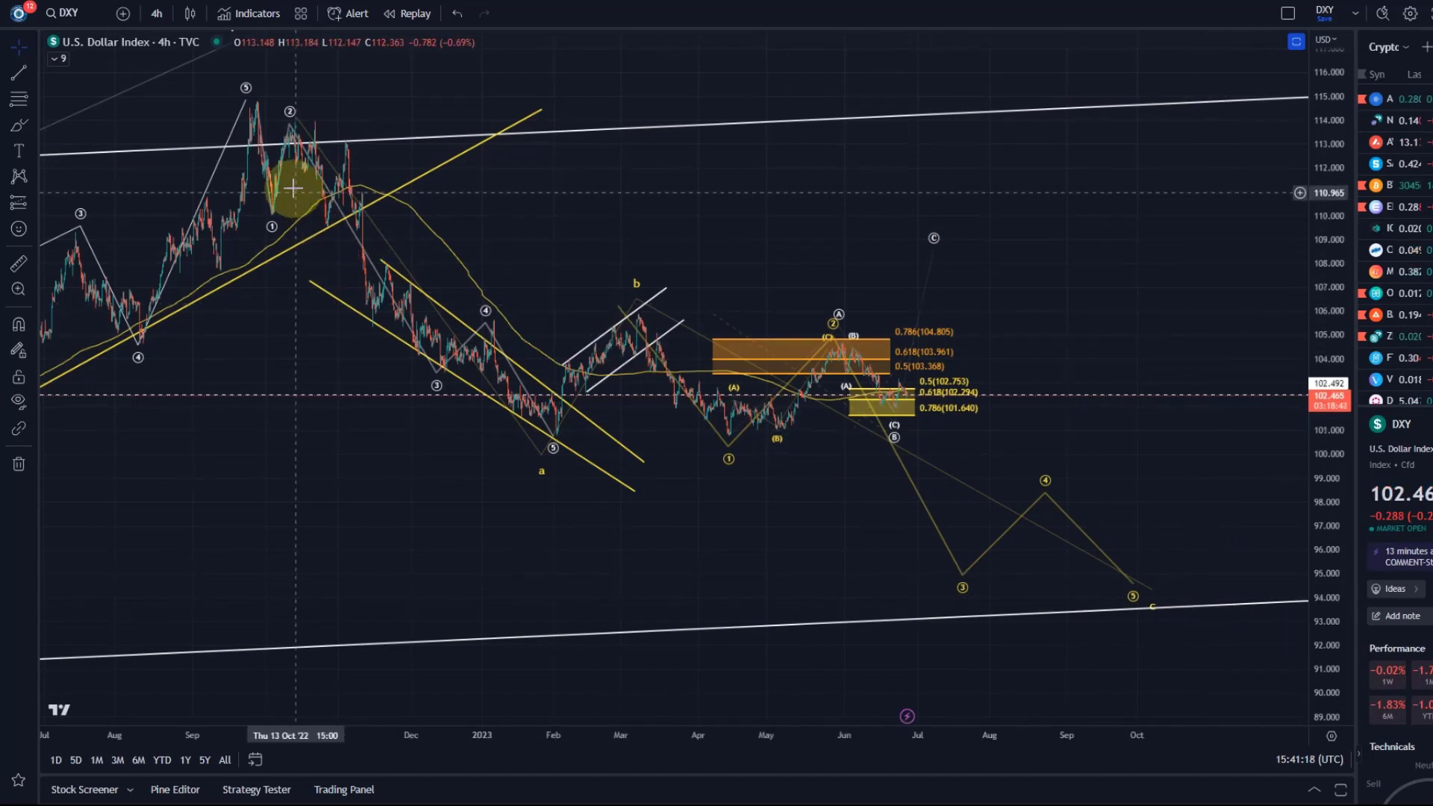
pyautogui.click(19, 124)
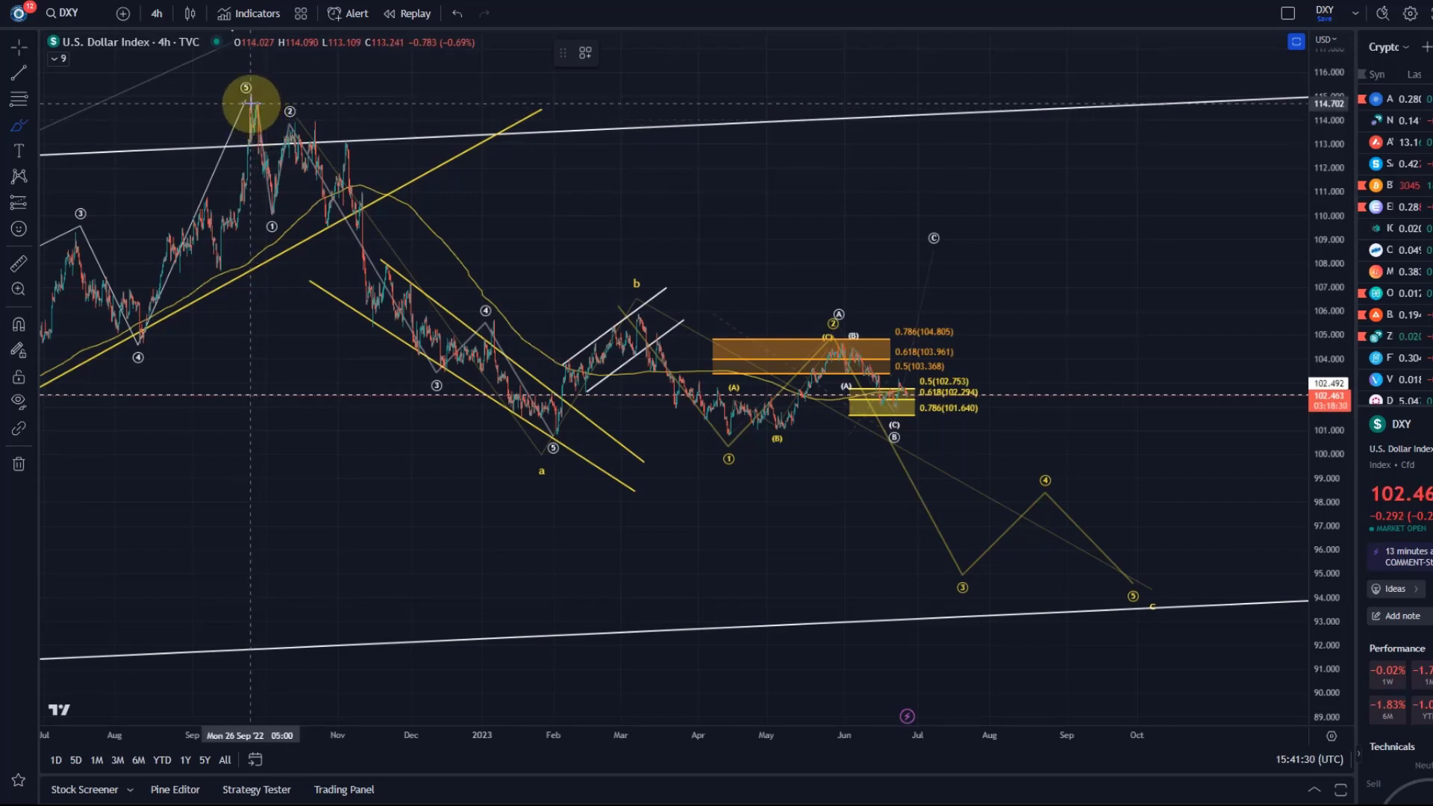
pyautogui.moveTo(251, 101)
pyautogui.mouseDown()
pyautogui.moveTo(275, 214)
pyautogui.moveTo(307, 141)
pyautogui.moveTo(422, 359)
pyautogui.moveTo(471, 330)
pyautogui.moveTo(547, 427)
pyautogui.moveTo(556, 464)
pyautogui.moveTo(637, 300)
pyautogui.mouseUp()
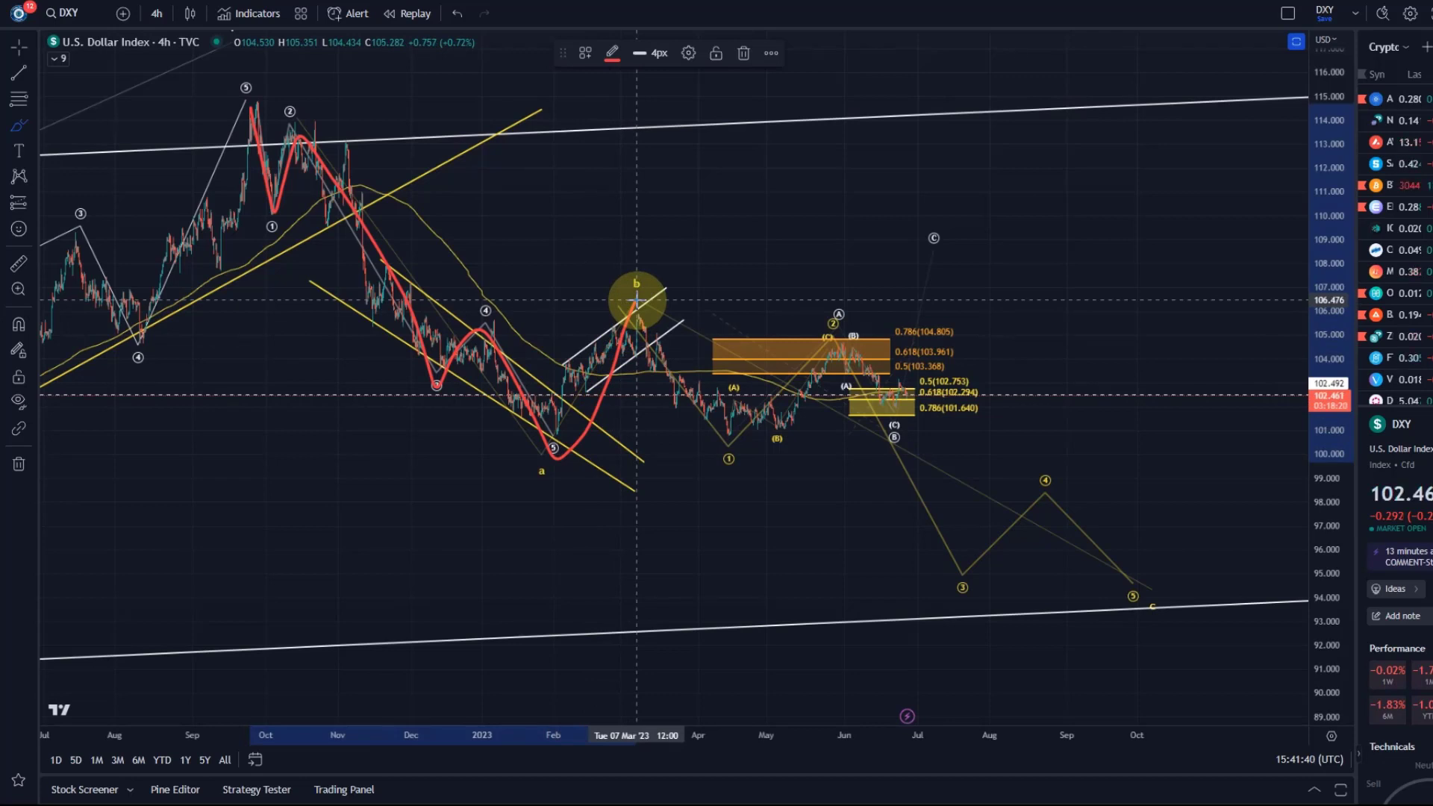
pyautogui.moveTo(636, 300)
pyautogui.mouseDown()
pyautogui.moveTo(739, 462)
pyautogui.moveTo(843, 329)
pyautogui.mouseUp()
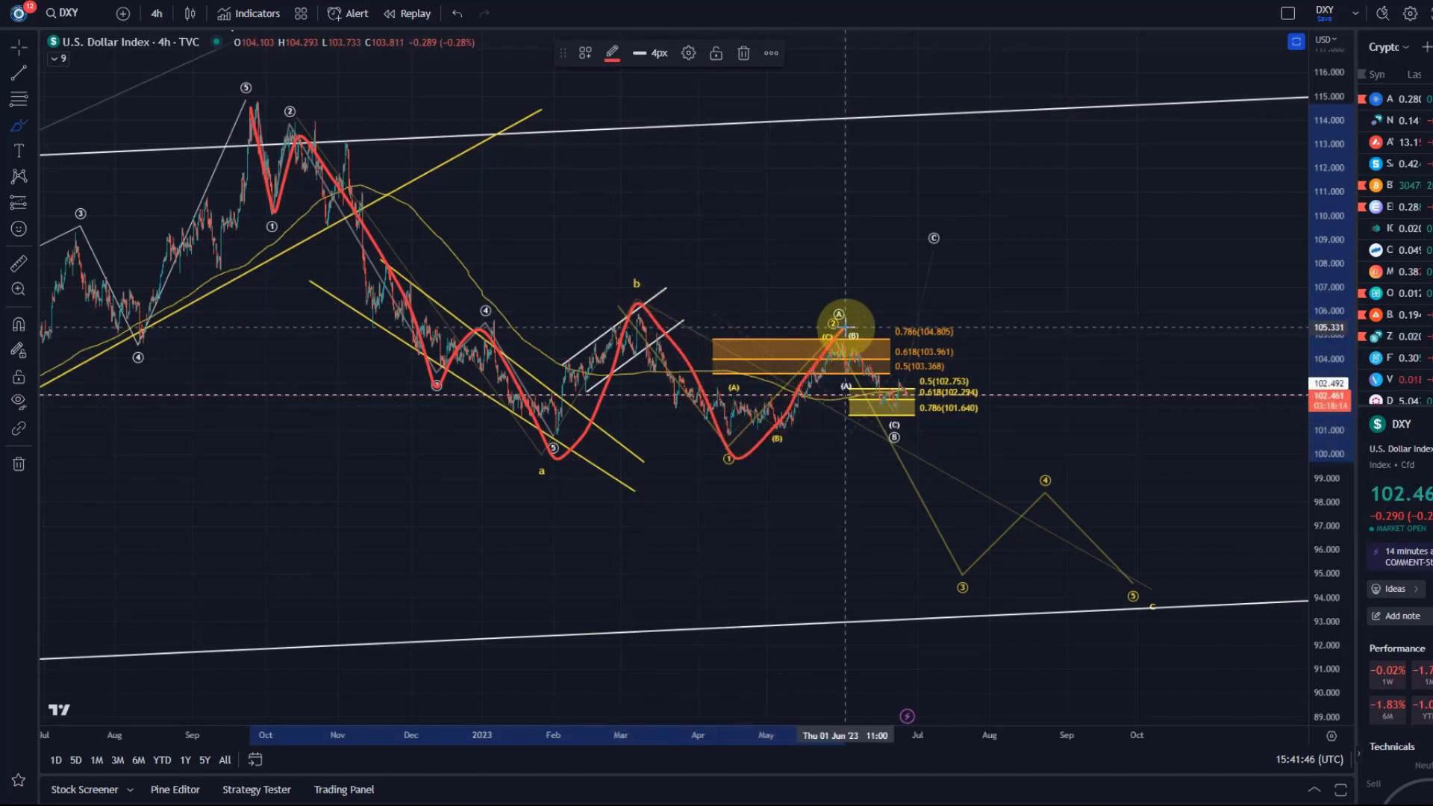
pyautogui.moveTo(846, 326)
pyautogui.mouseDown()
pyautogui.moveTo(959, 567)
pyautogui.moveTo(1017, 537)
pyautogui.moveTo(1061, 489)
pyautogui.moveTo(1174, 605)
pyautogui.mouseUp()
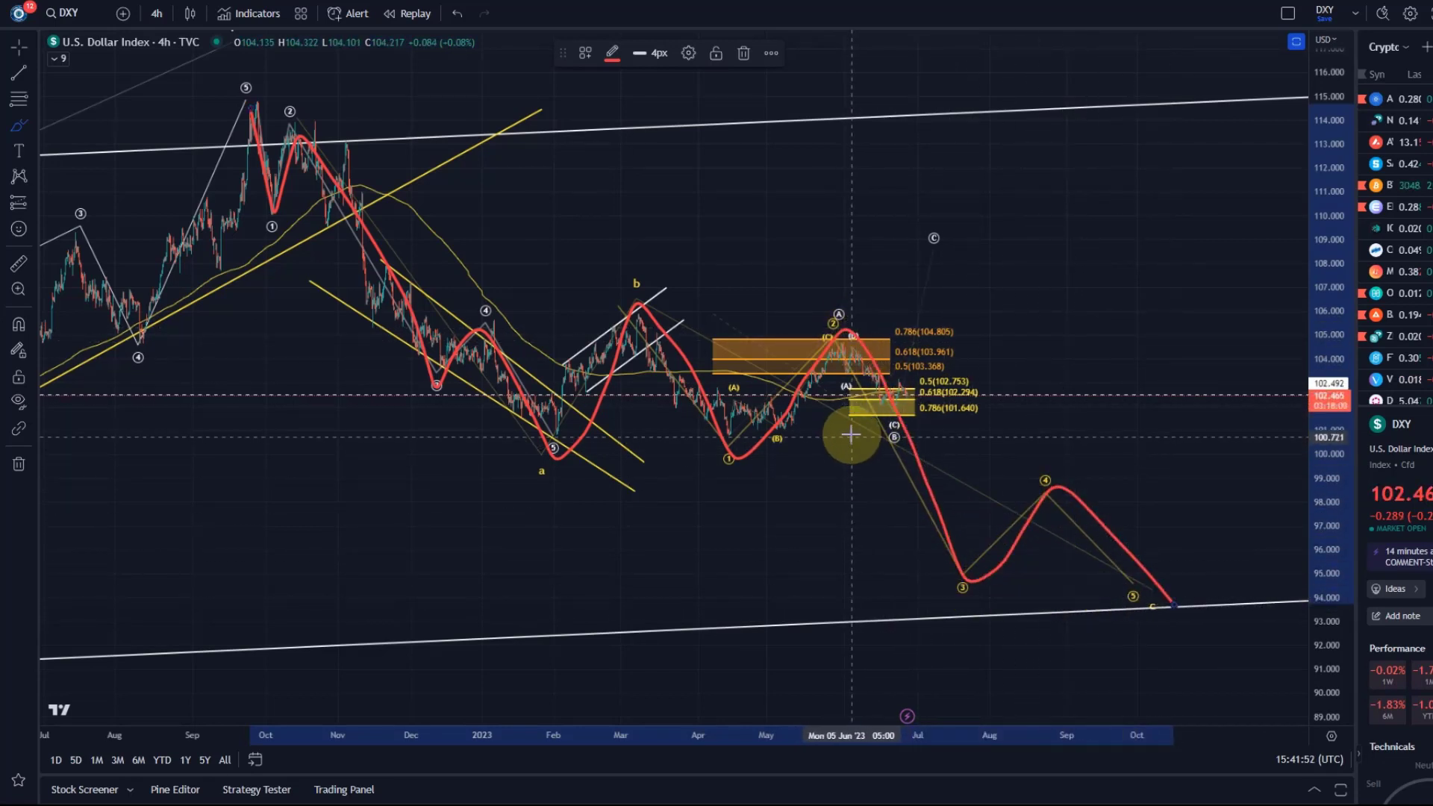
pyautogui.moveTo(1336, 489); pyautogui.dragTo(1341, 407)
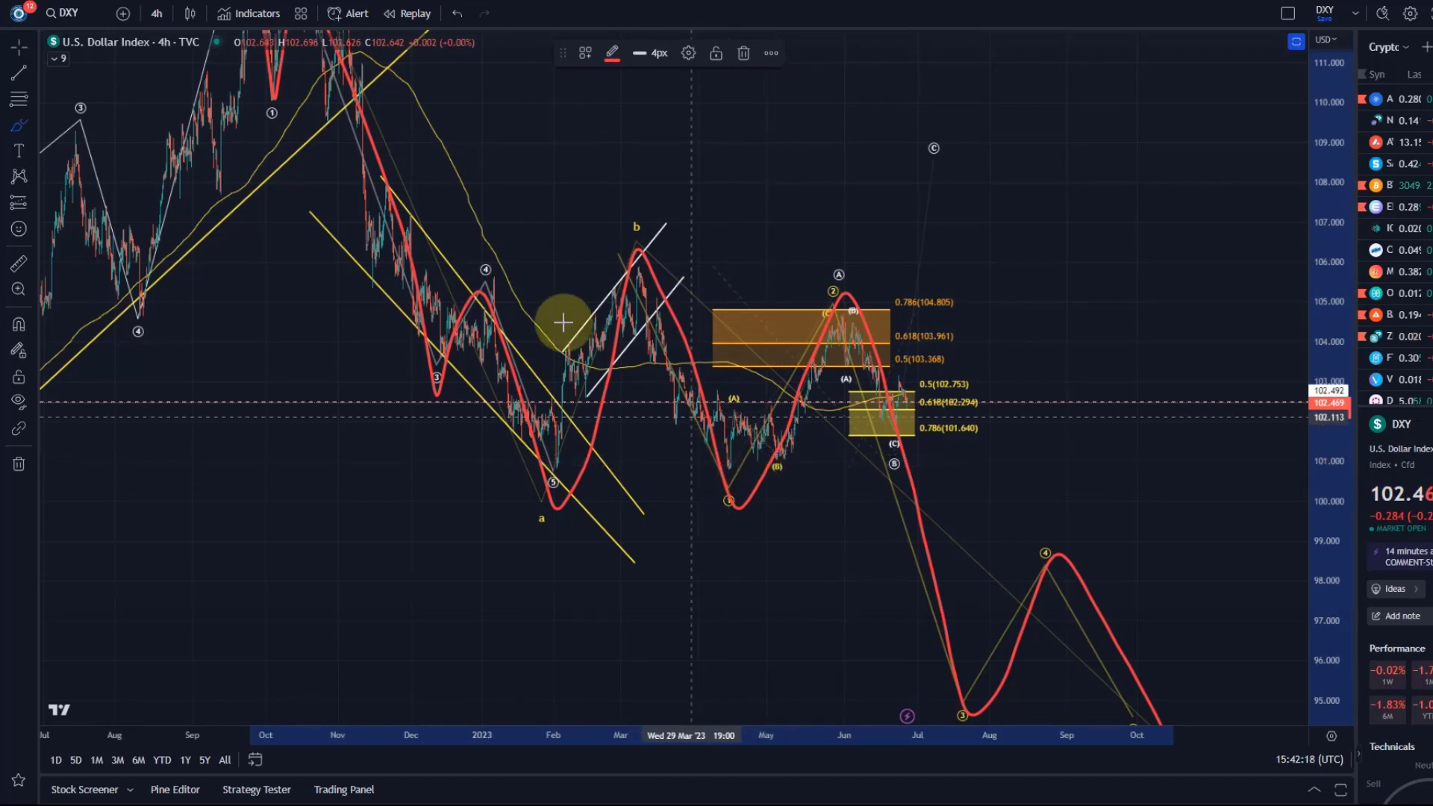
pyautogui.click(458, 13)
pyautogui.click(458, 13)
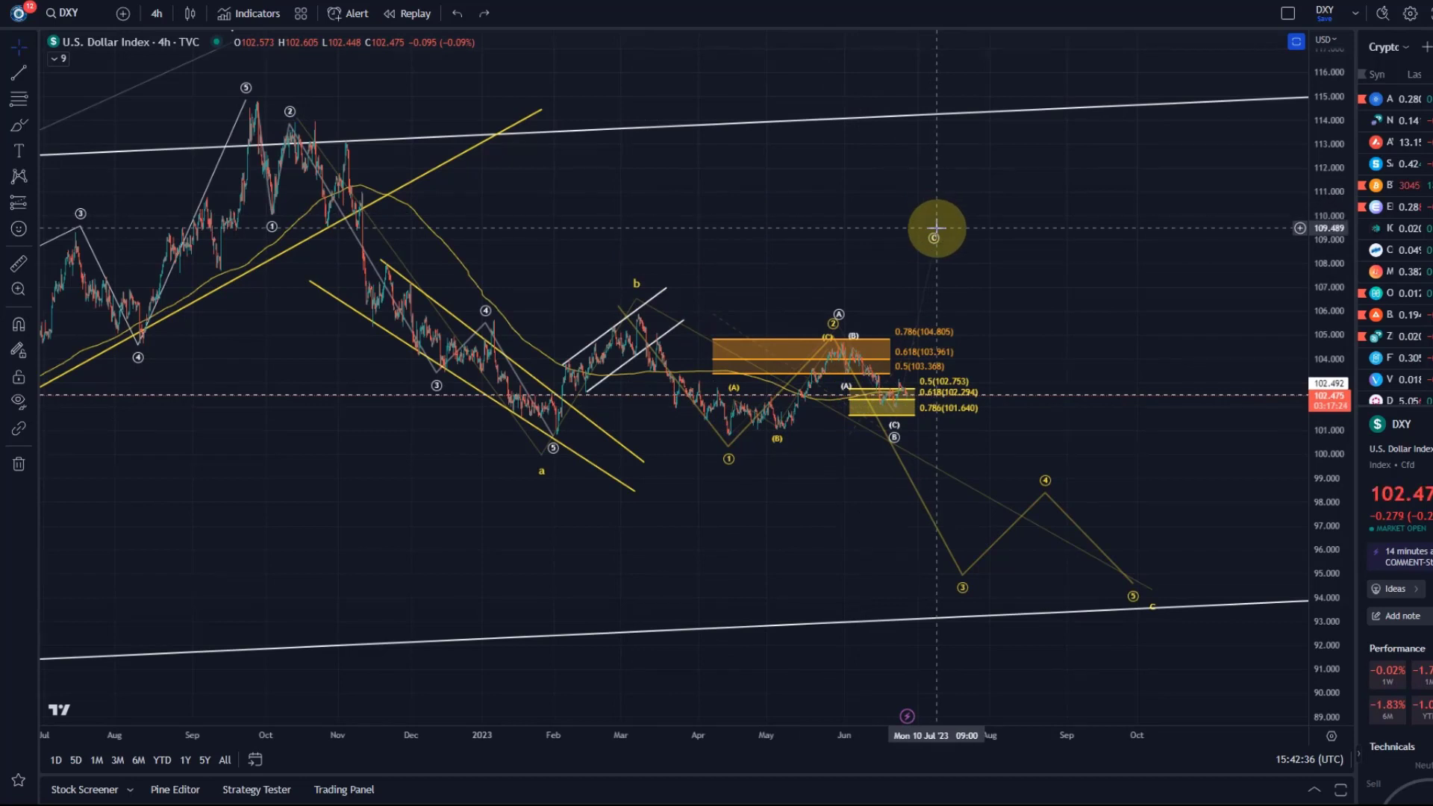
# Raise wave b to about 110 in July, drop wave a to the April low, and sketch then undo red brush paths
pyautogui.moveTo(665, 274); pyautogui.dragTo(949, 216)
pyautogui.moveTo(541, 455)
pyautogui.mouseDown()
pyautogui.moveTo(728, 486)
pyautogui.moveTo(678, 525)
pyautogui.mouseUp()
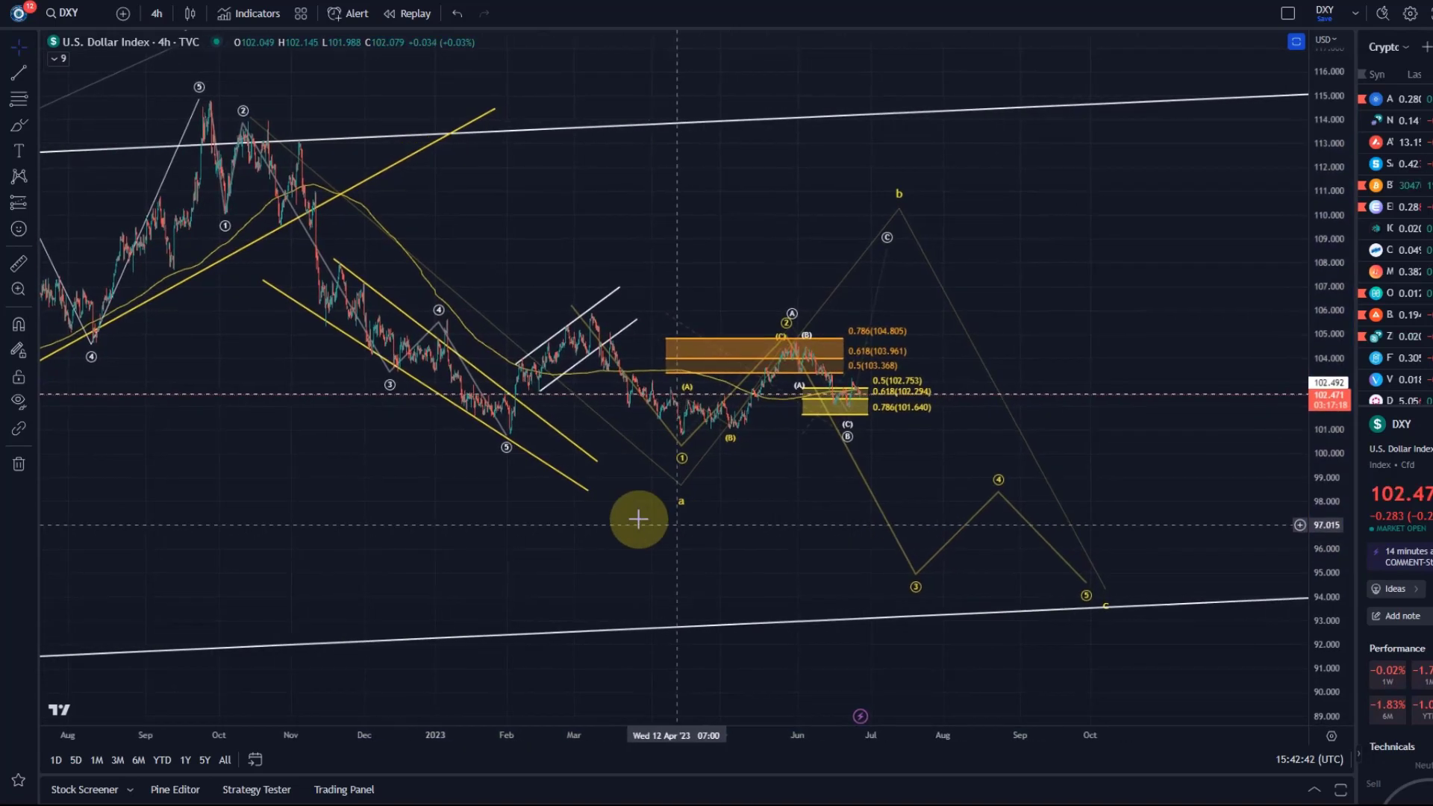
pyautogui.click(21, 128)
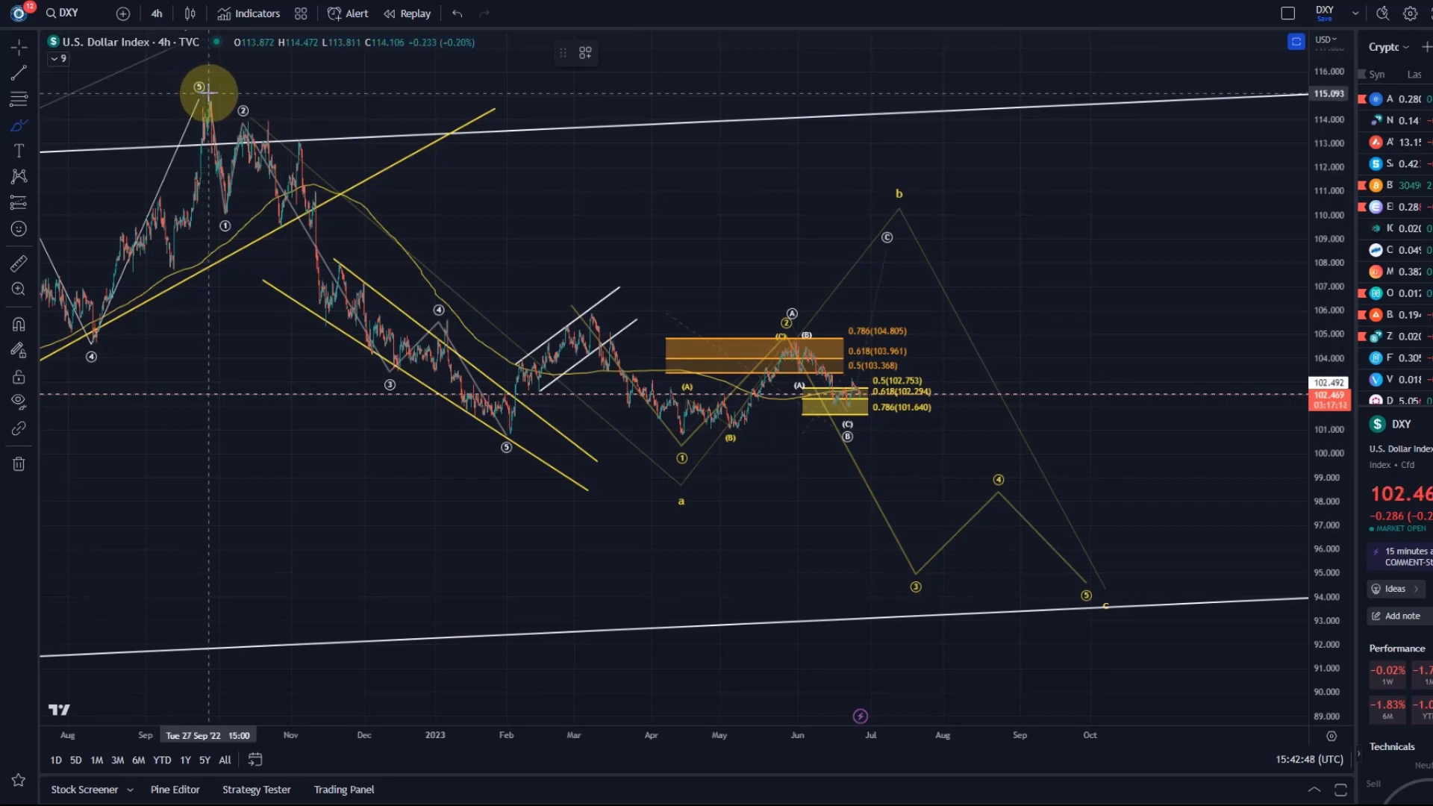
pyautogui.moveTo(210, 91)
pyautogui.mouseDown()
pyautogui.moveTo(246, 166)
pyautogui.moveTo(294, 211)
pyautogui.moveTo(367, 203)
pyautogui.moveTo(496, 442)
pyautogui.moveTo(590, 338)
pyautogui.moveTo(683, 450)
pyautogui.moveTo(689, 437)
pyautogui.mouseUp()
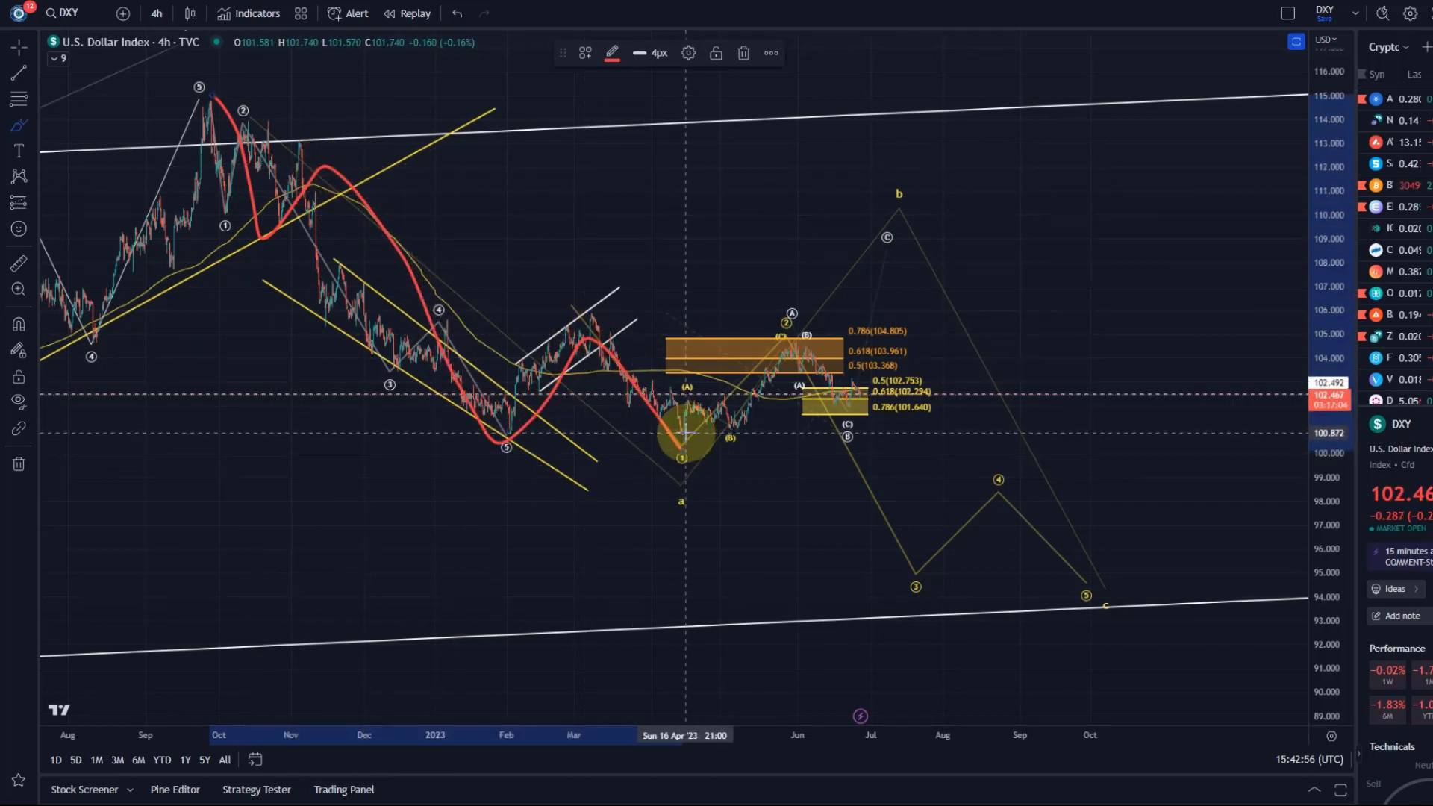
pyautogui.moveTo(666, 502)
pyautogui.mouseDown()
pyautogui.moveTo(697, 496)
pyautogui.moveTo(680, 511)
pyautogui.mouseUp()
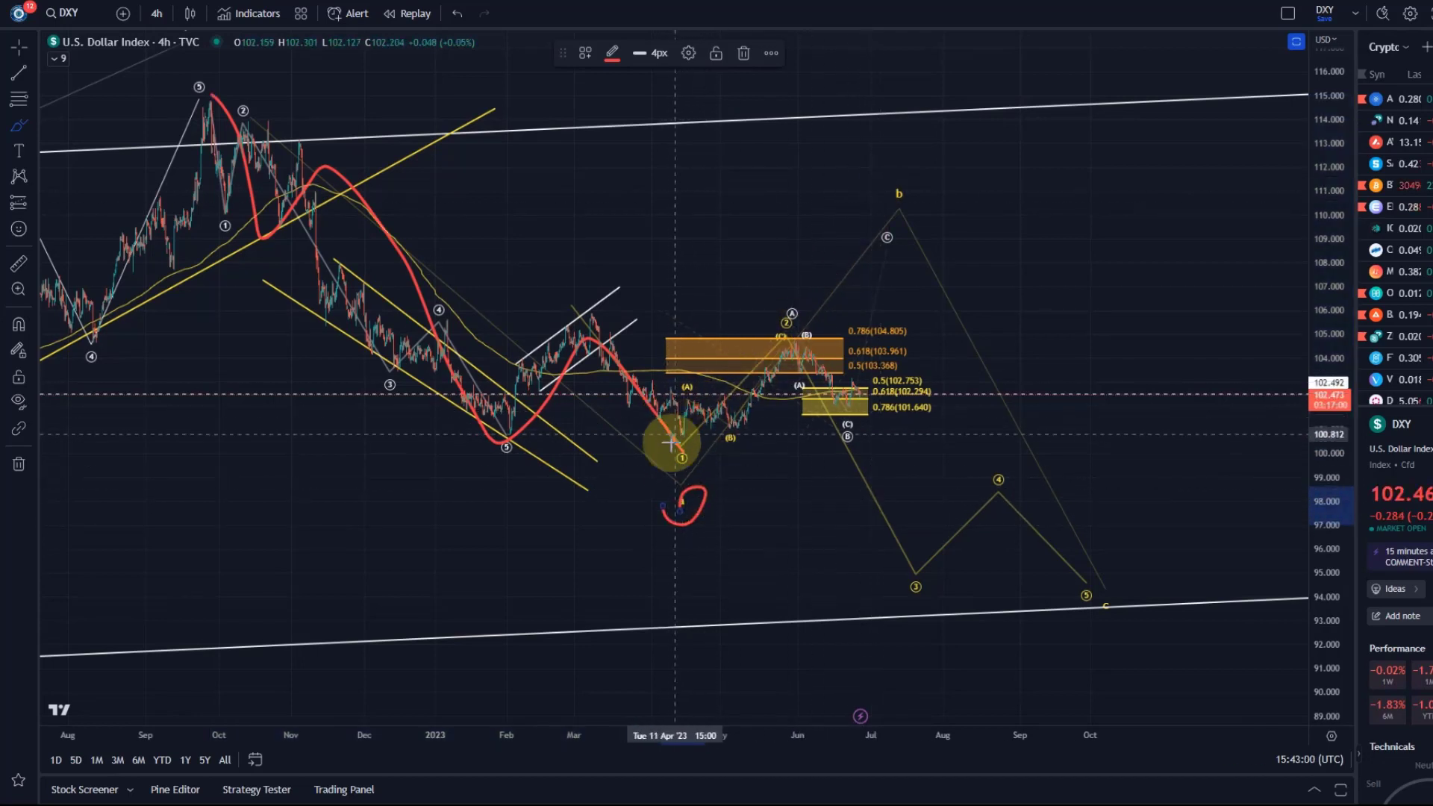
pyautogui.moveTo(684, 454)
pyautogui.mouseDown()
pyautogui.moveTo(781, 362)
pyautogui.moveTo(785, 333)
pyautogui.moveTo(842, 423)
pyautogui.moveTo(901, 243)
pyautogui.mouseUp()
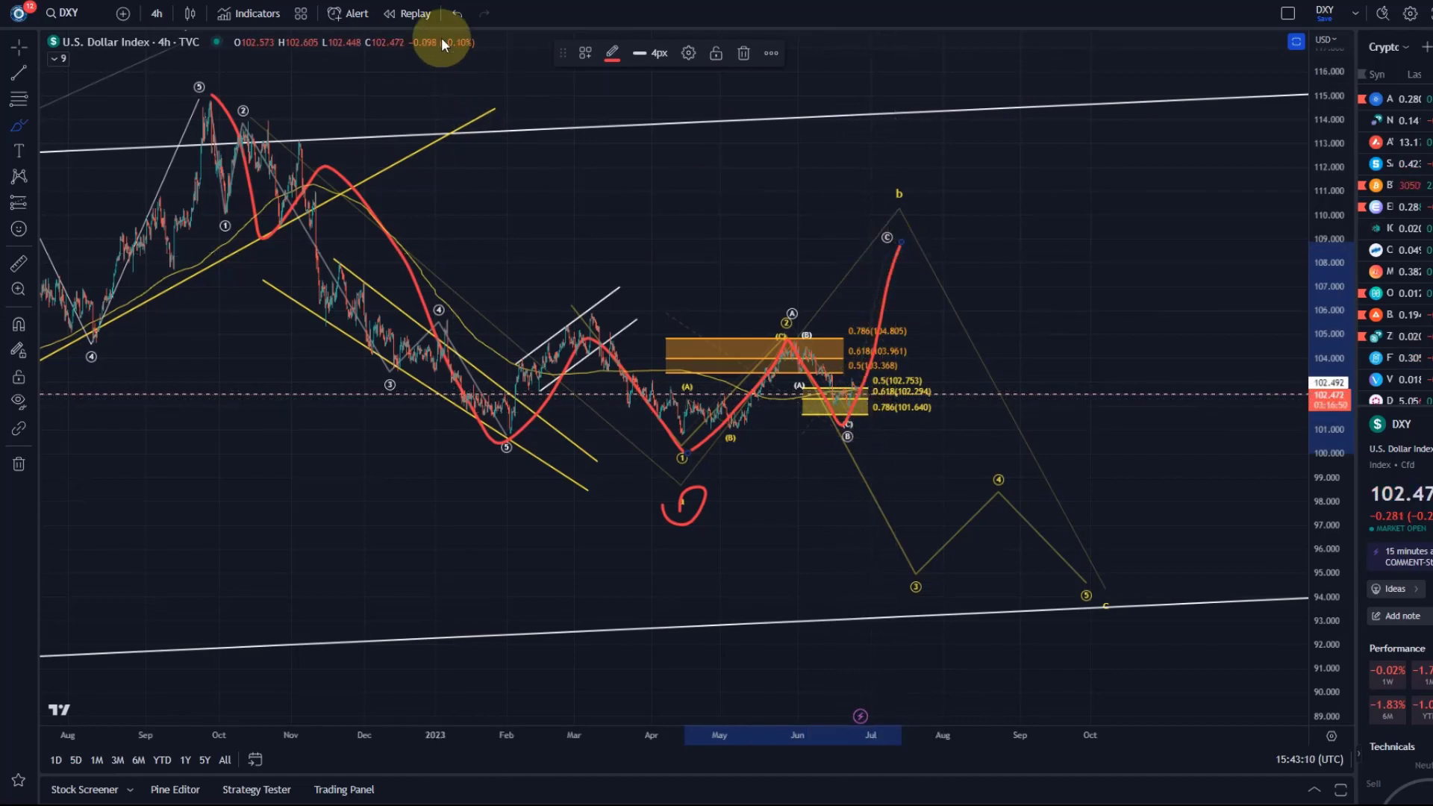
pyautogui.click(457, 14)
# Remove the remaining red sketch and enlarge the recent months around the Fibonacci zones
pyautogui.click(456, 14)
pyautogui.scroll(5, 548, 305)
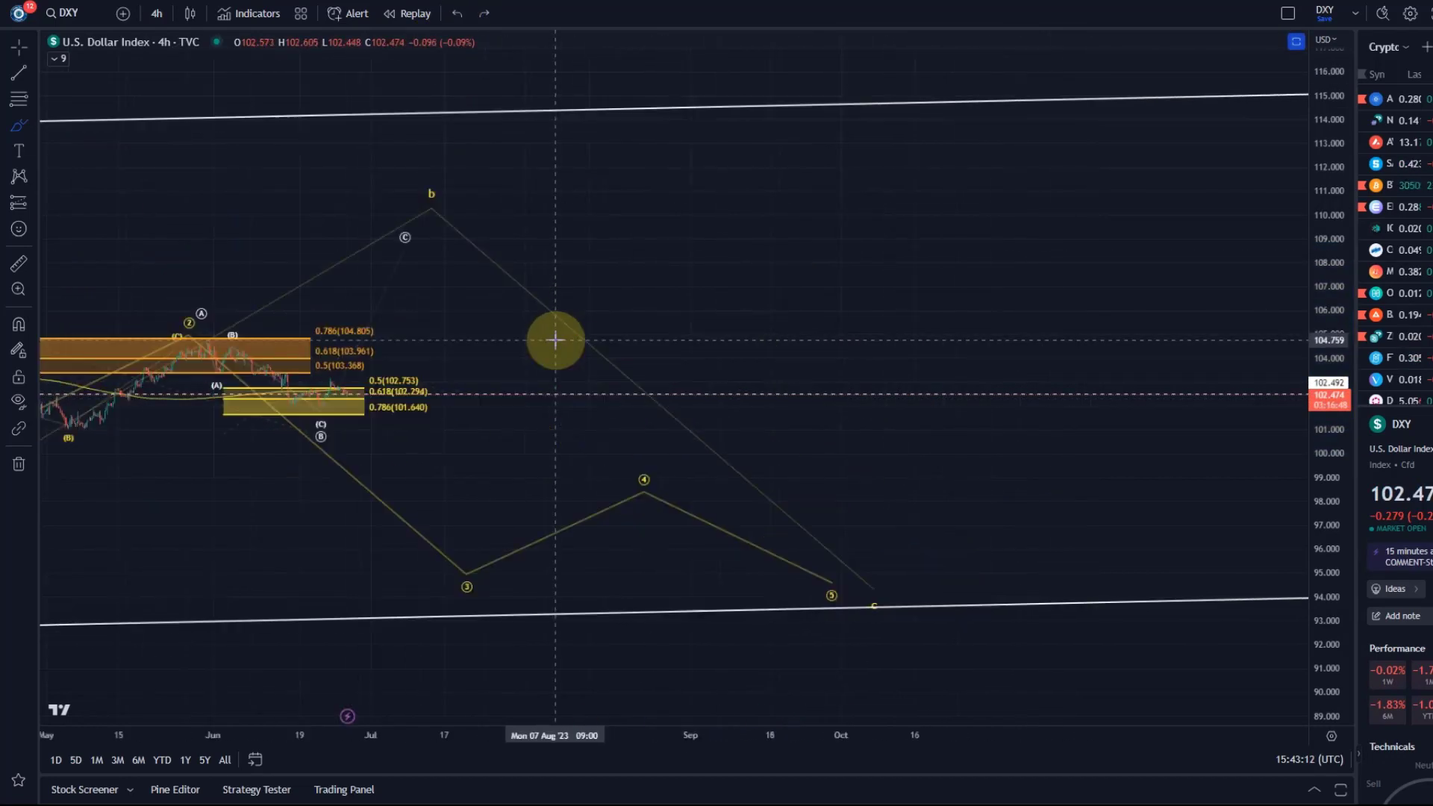
pyautogui.moveTo(697, 221); pyautogui.dragTo(1190, 368)
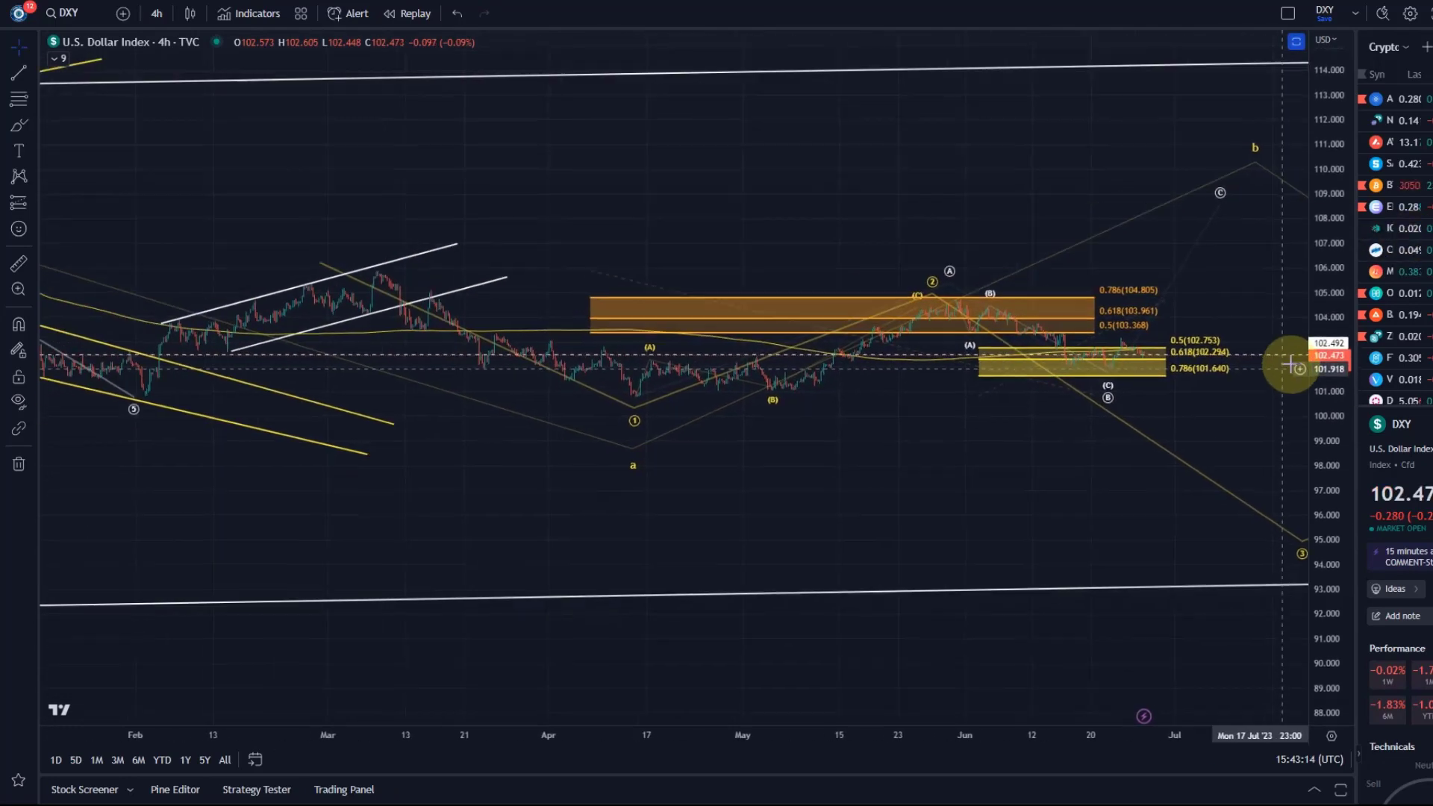
pyautogui.scroll(3, 1270, 403)
pyautogui.moveTo(1328, 512); pyautogui.dragTo(1356, 30)
pyautogui.moveTo(1222, 456); pyautogui.dragTo(1018, 694)
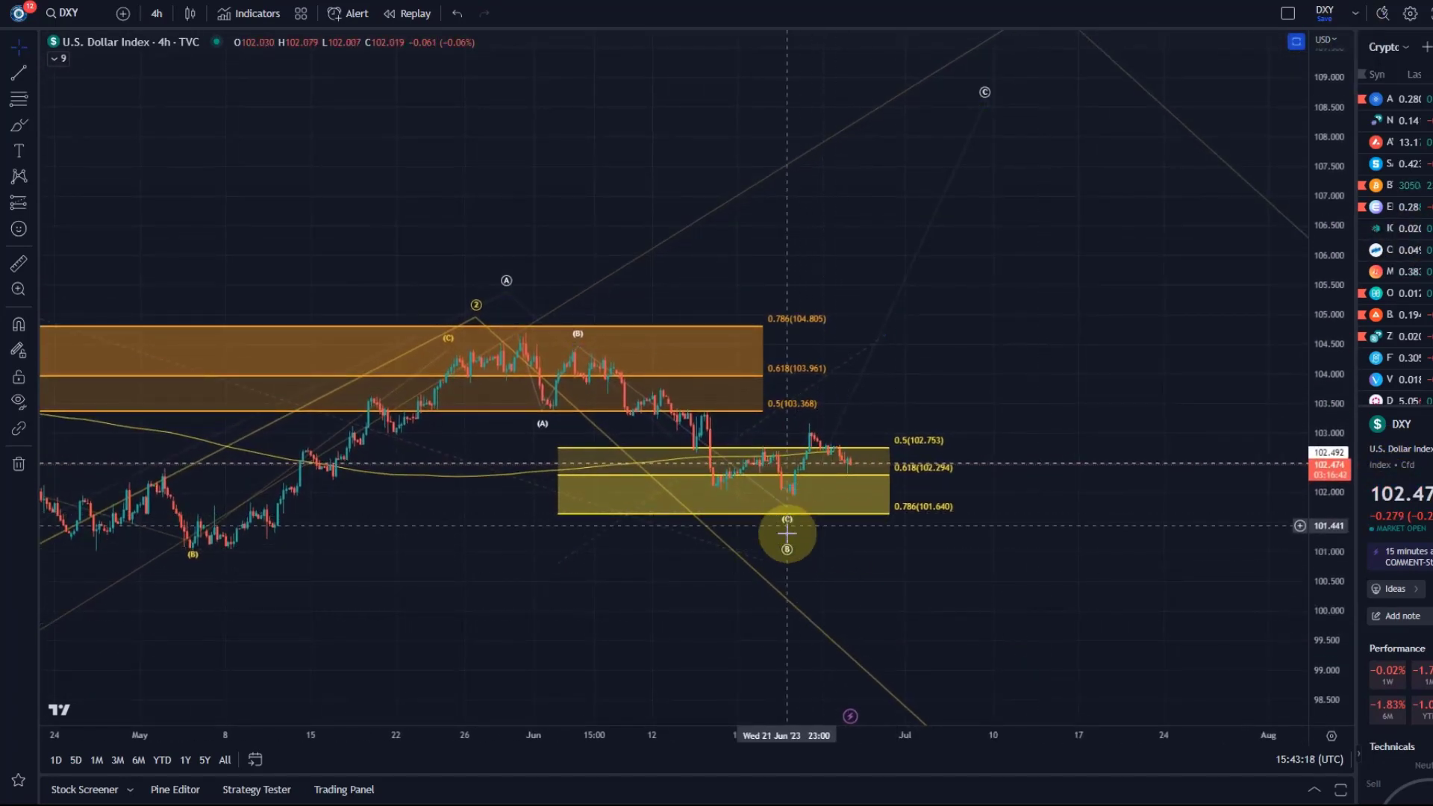
# Nudge wave b slightly right and lower its peak a little
pyautogui.moveTo(787, 530); pyautogui.dragTo(795, 533)
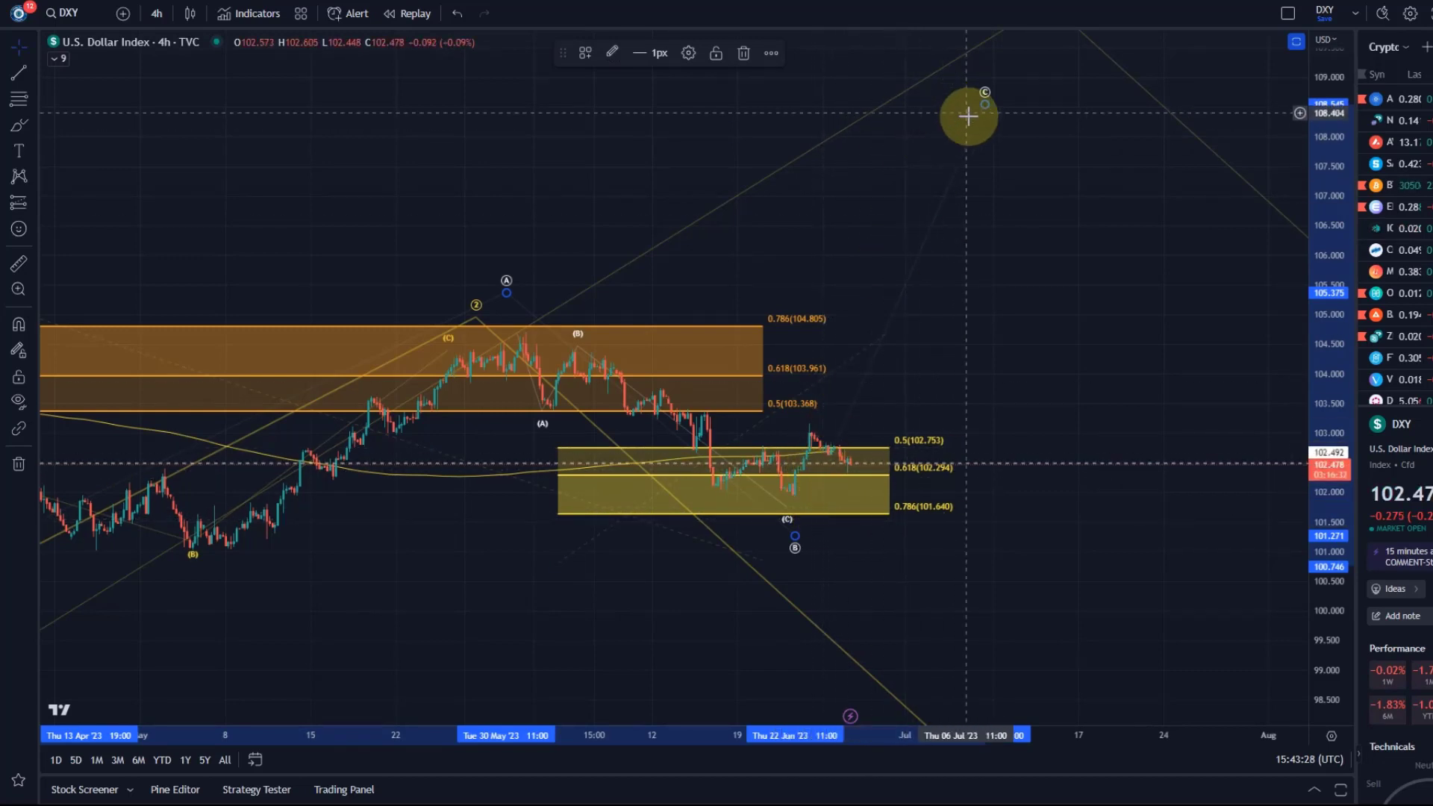
pyautogui.moveTo(1328, 171)
pyautogui.mouseDown()
pyautogui.moveTo(1399, 294)
pyautogui.moveTo(1344, 313)
pyautogui.mouseUp()
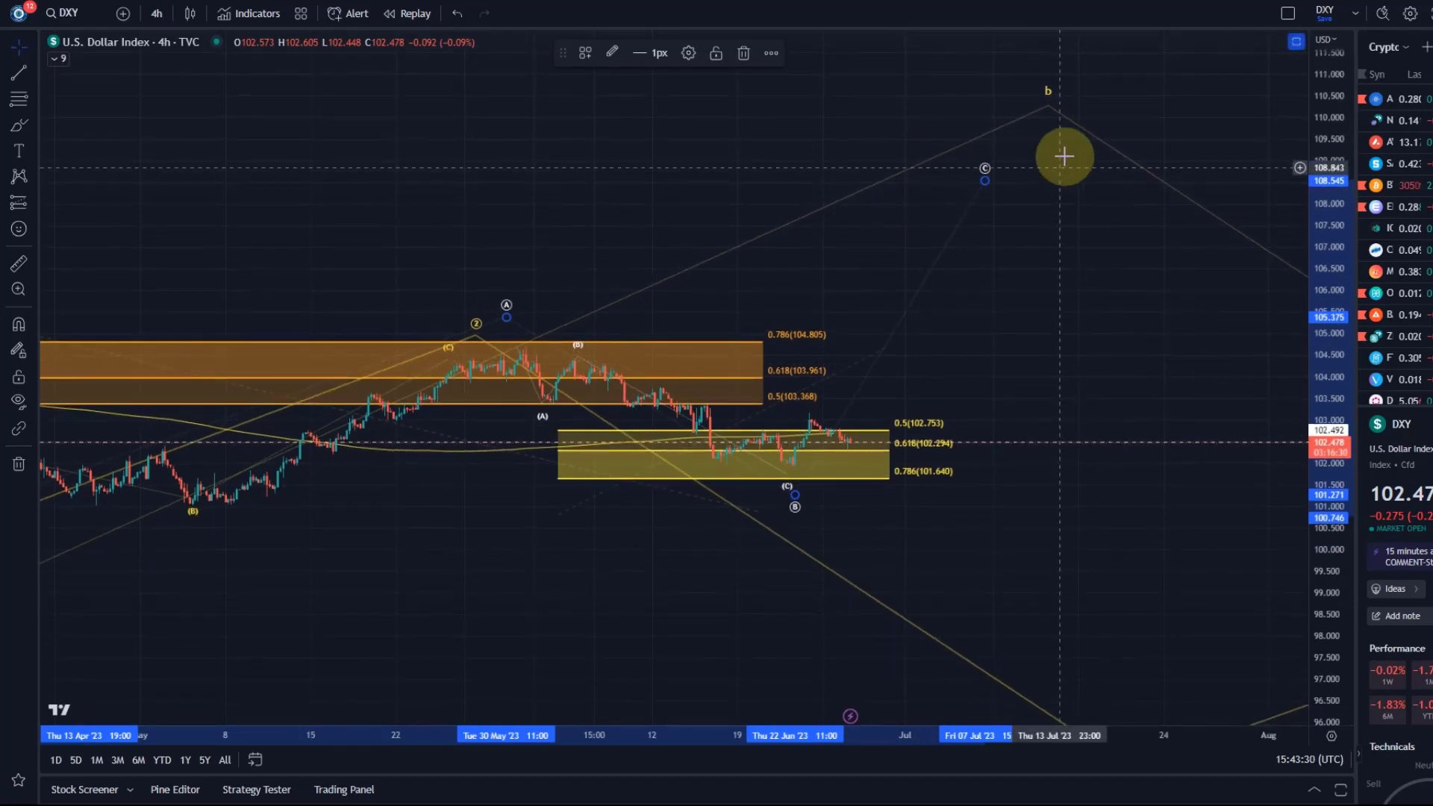
pyautogui.moveTo(1026, 126); pyautogui.dragTo(997, 132)
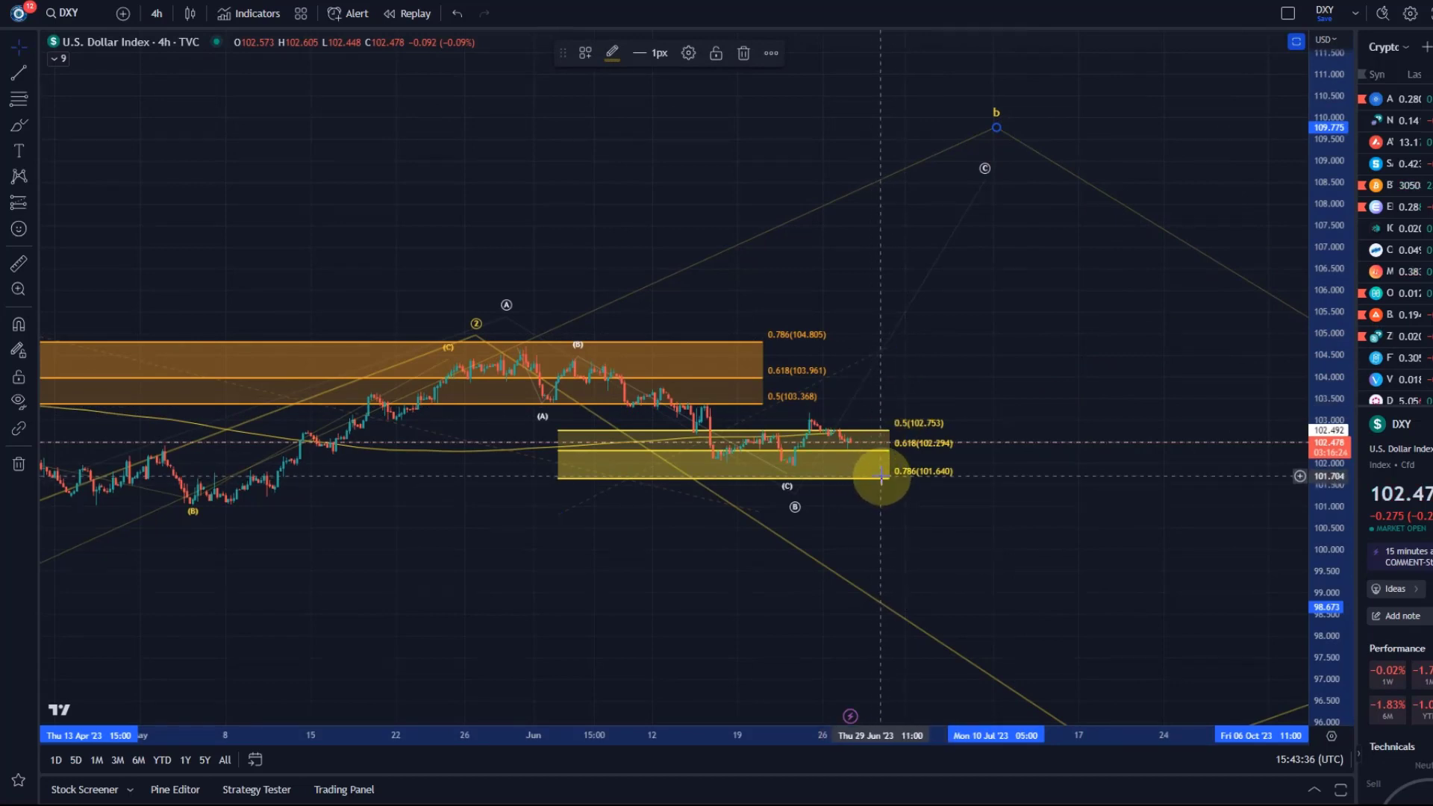
# Move wave a back to the late-January low near 99.64
pyautogui.scroll(-4, 881, 476)
pyautogui.scroll(-2, 993, 487)
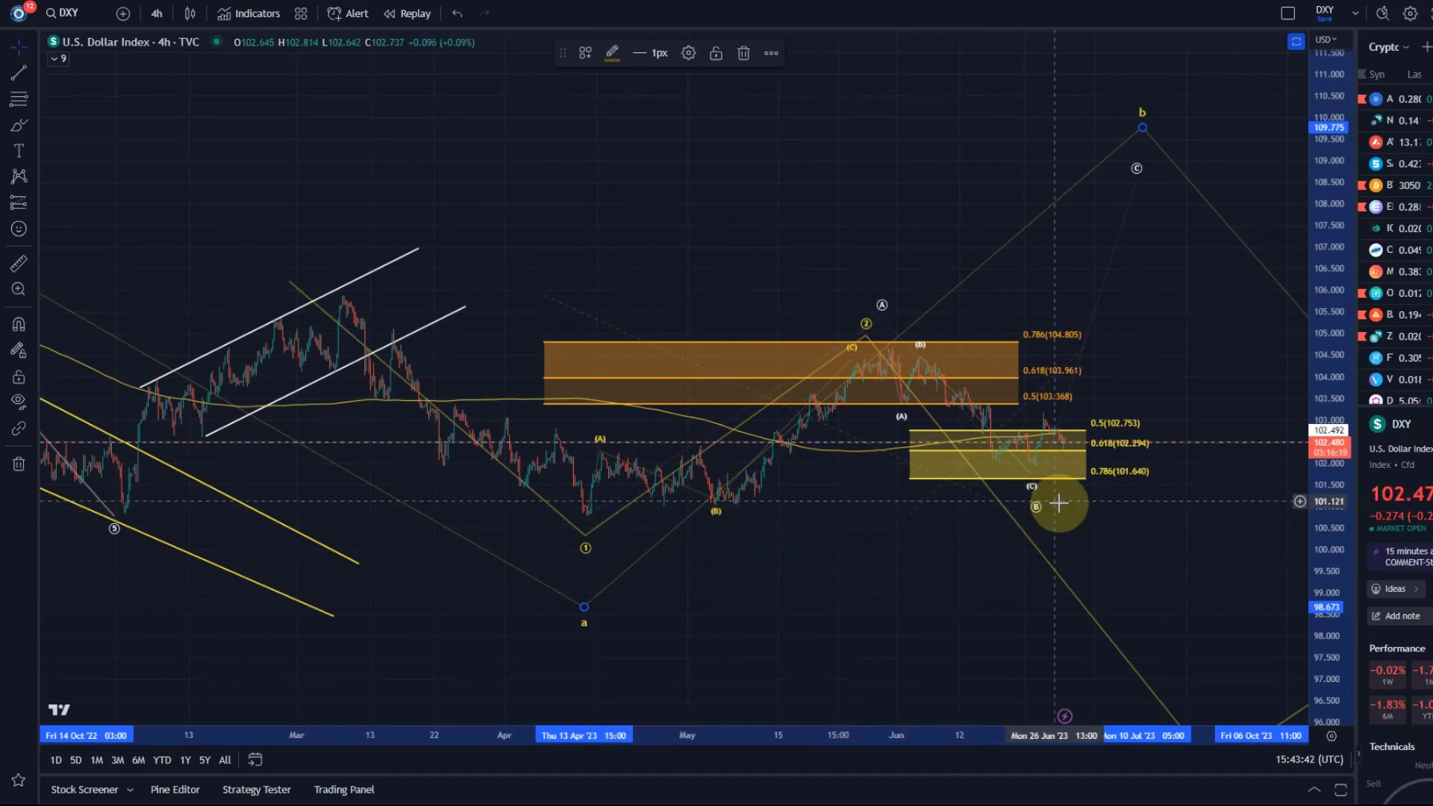
pyautogui.scroll(-1, 1072, 526)
pyautogui.moveTo(963, 510); pyautogui.dragTo(713, 590)
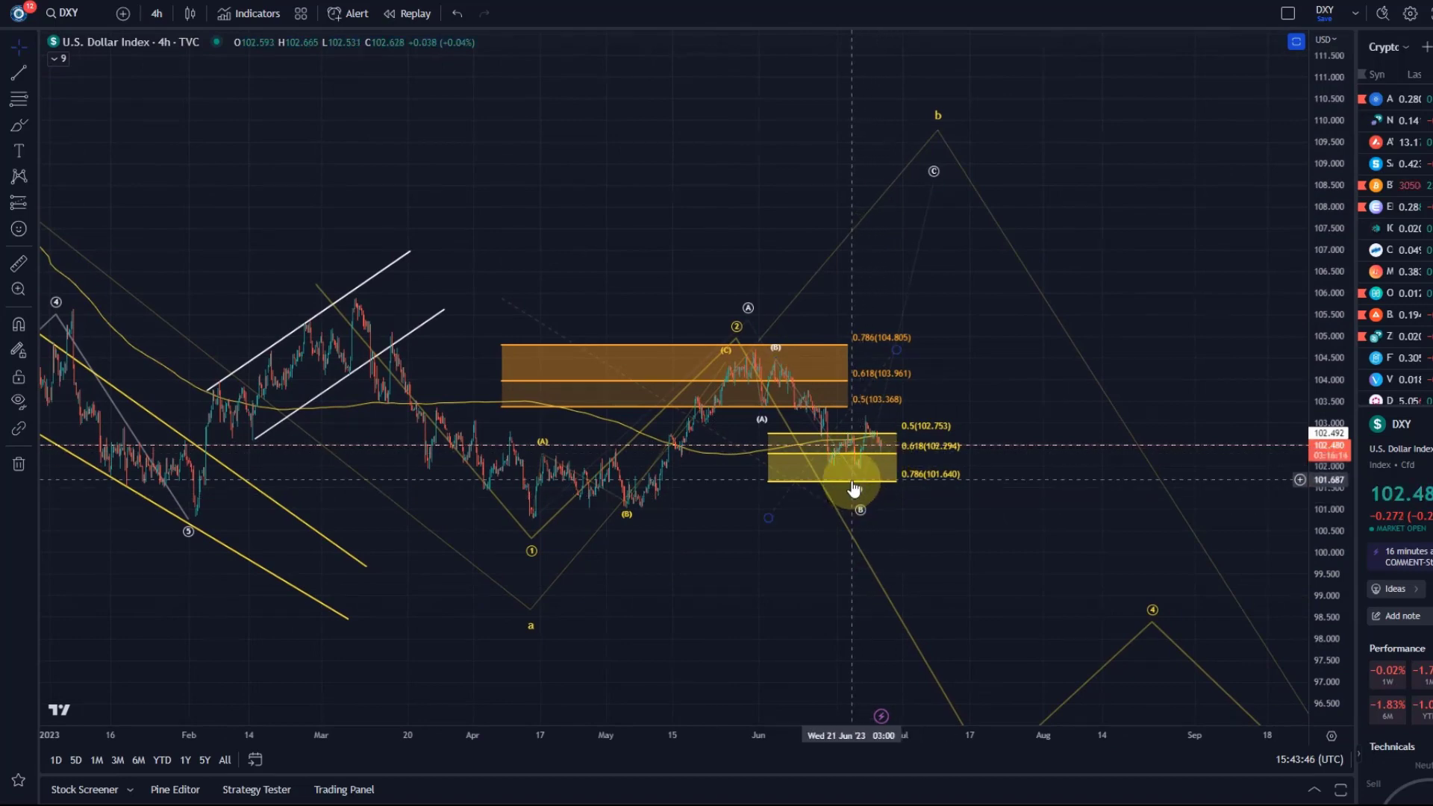
pyautogui.moveTo(846, 469); pyautogui.dragTo(909, 481)
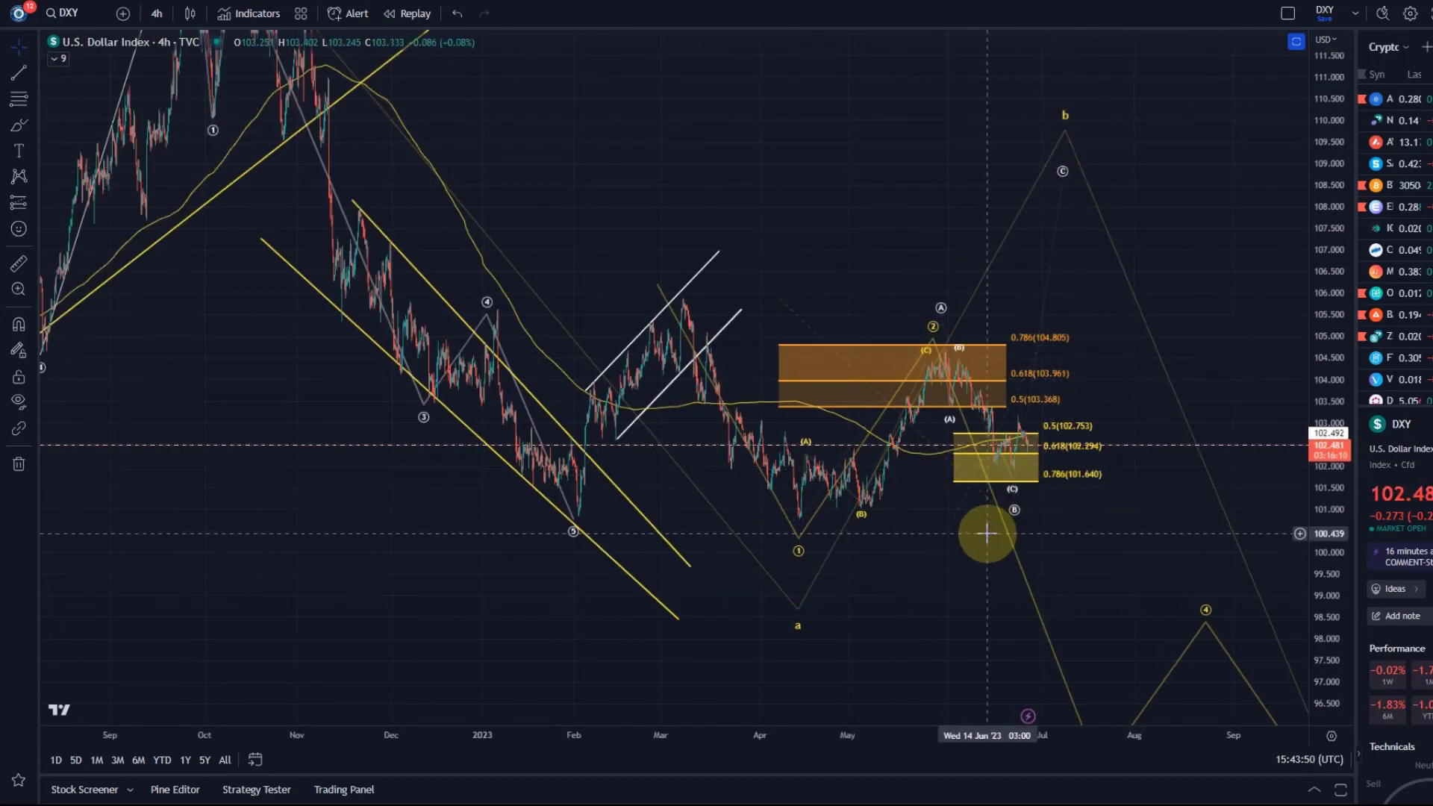
pyautogui.moveTo(796, 630); pyautogui.dragTo(563, 569)
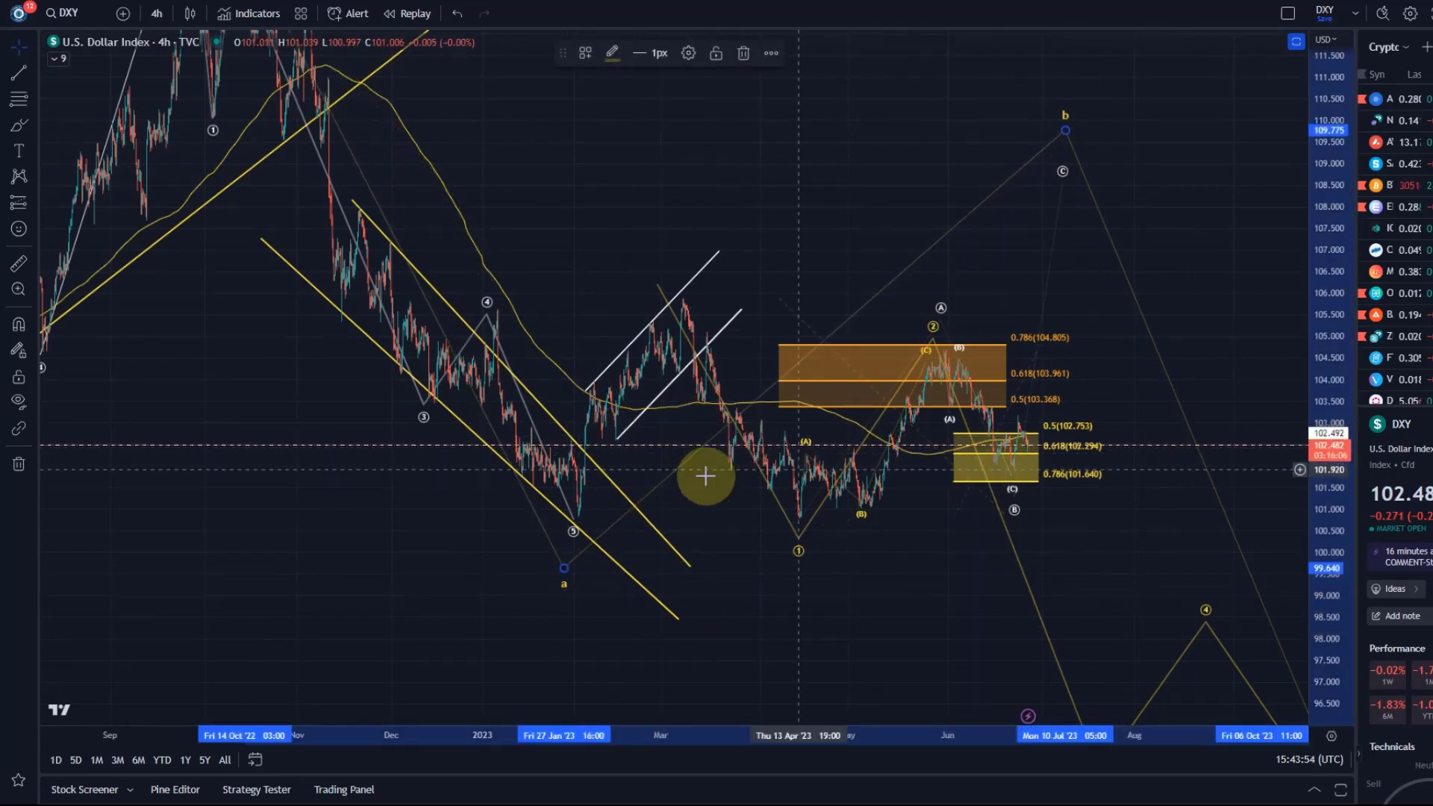
pyautogui.click(19, 126)
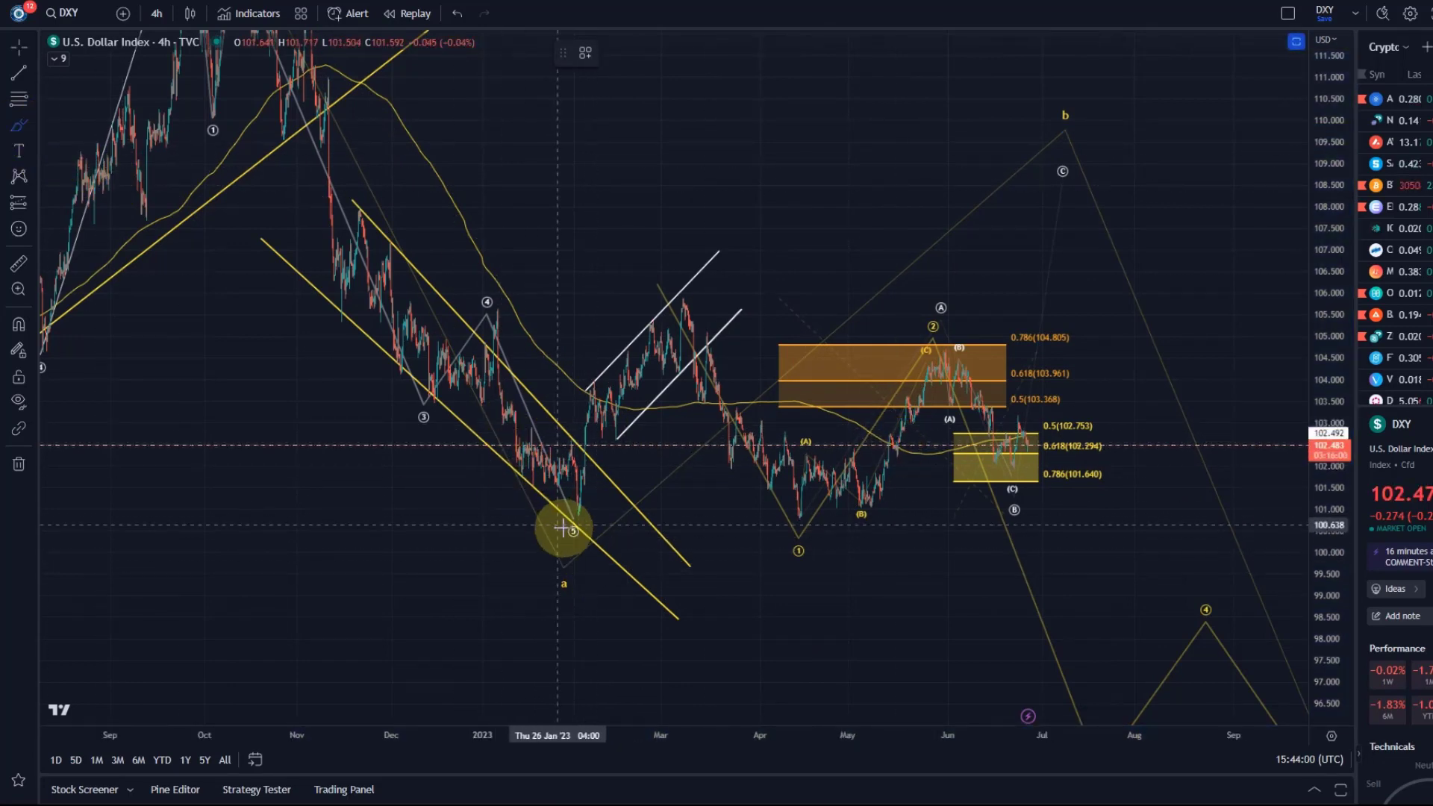
pyautogui.moveTo(568, 532)
pyautogui.mouseDown()
pyautogui.moveTo(677, 297)
pyautogui.moveTo(799, 517)
pyautogui.moveTo(959, 352)
pyautogui.moveTo(996, 463)
pyautogui.moveTo(1057, 374)
pyautogui.mouseUp()
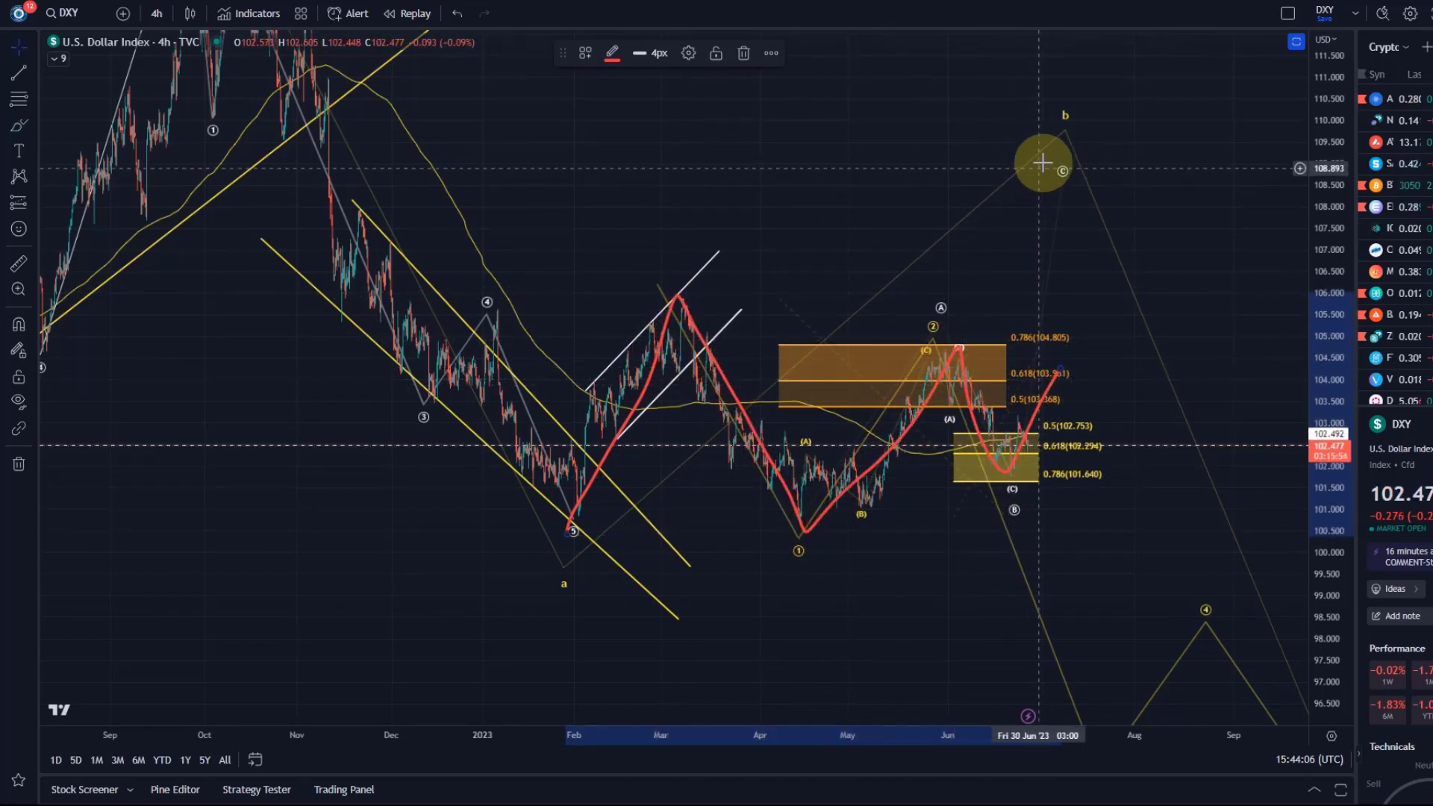
pyautogui.moveTo(1065, 126); pyautogui.dragTo(966, 157)
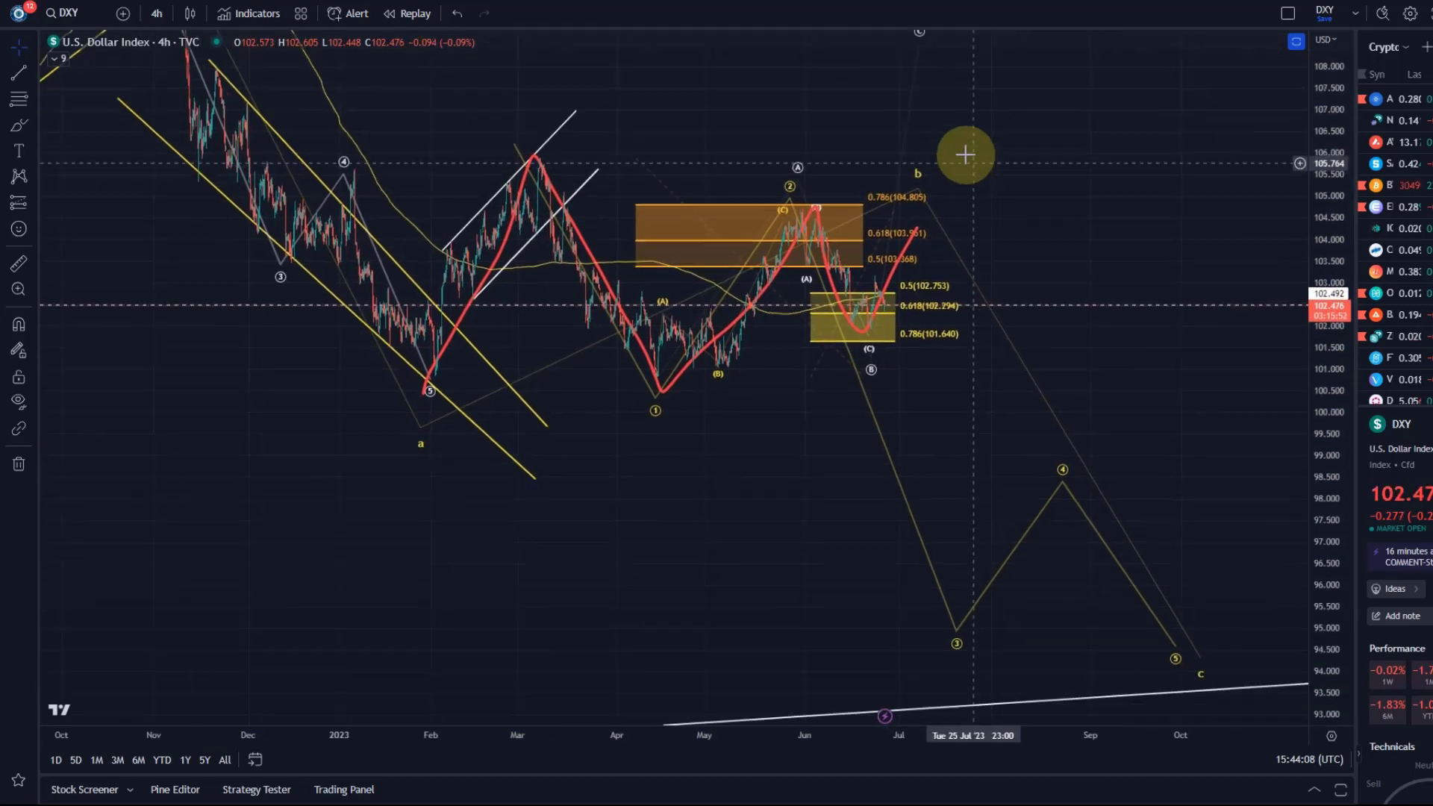
pyautogui.moveTo(1052, 278); pyautogui.dragTo(1166, 352)
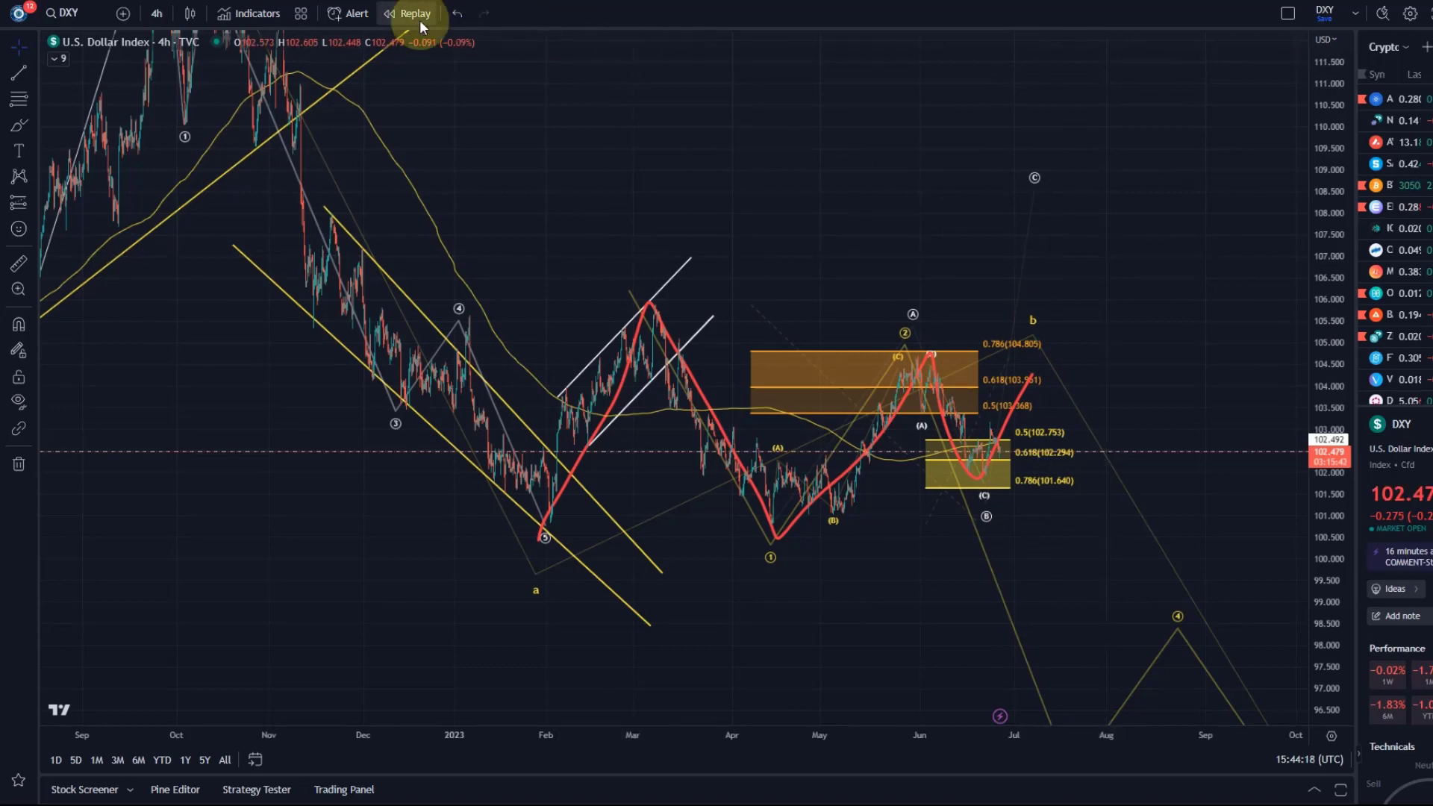
pyautogui.click(457, 14)
pyautogui.click(457, 14)
pyautogui.click(456, 14)
pyautogui.click(457, 14)
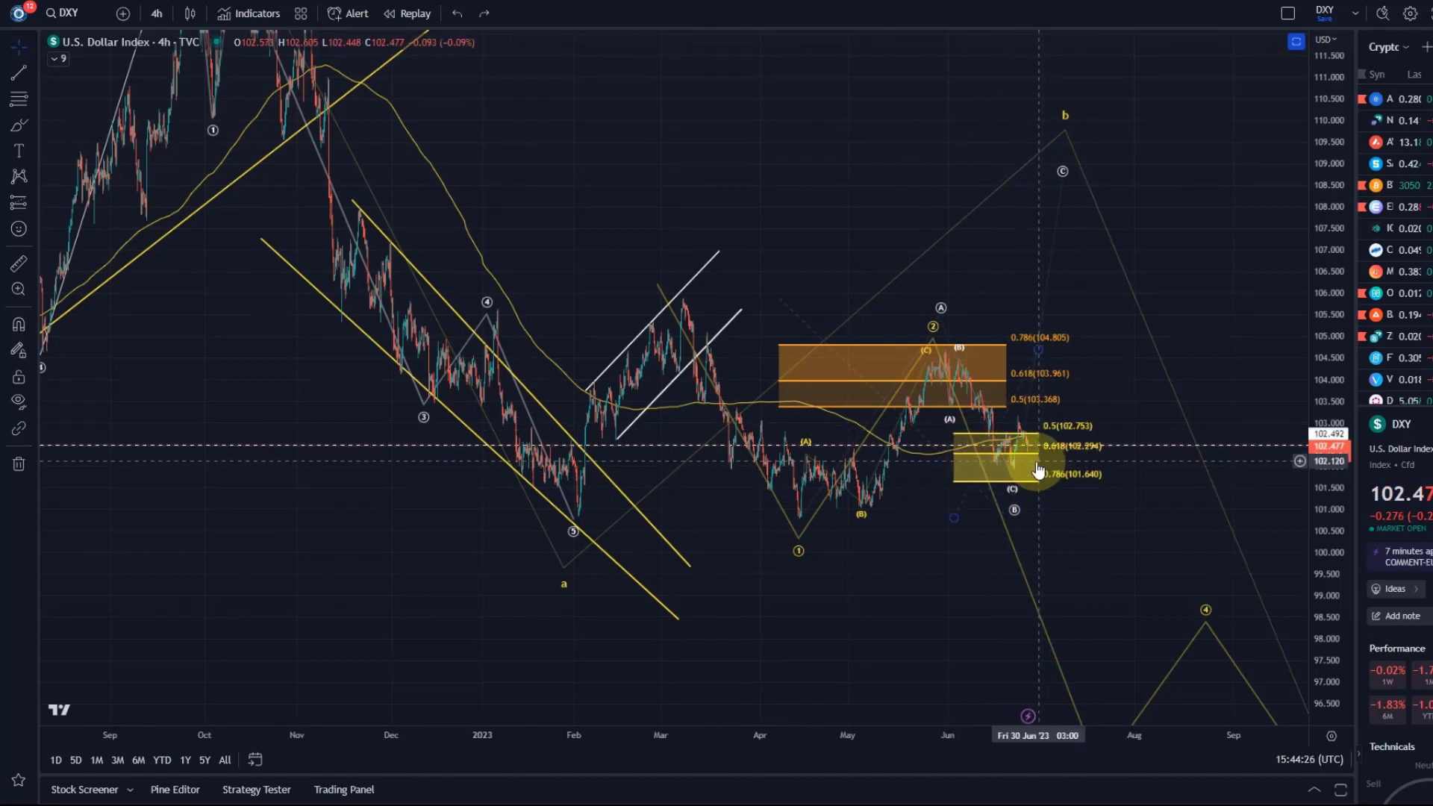
# Zoom into the March–July 2023 price action so the Fibonacci boxes fill the view
pyautogui.scroll(3, 1008, 497)
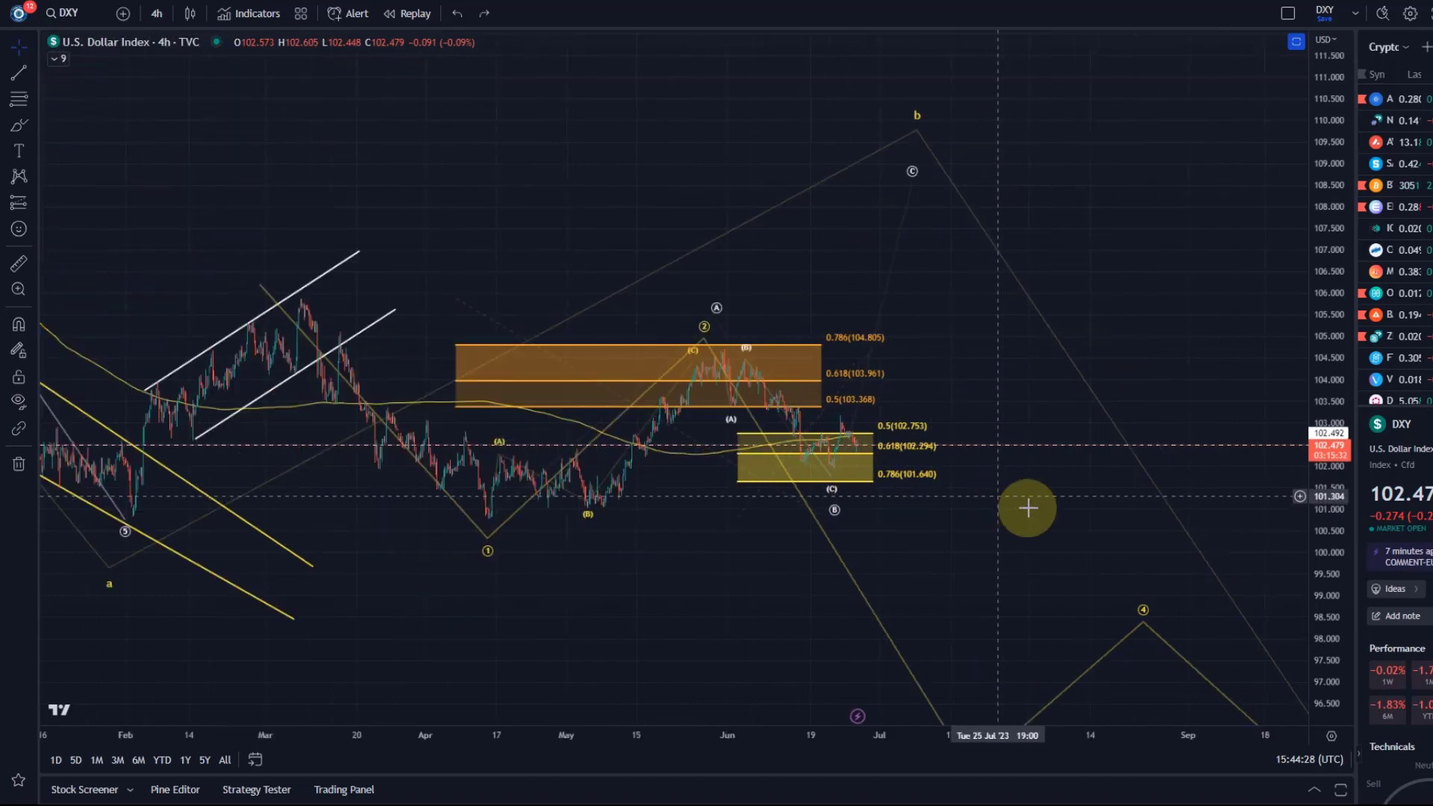
pyautogui.moveTo(1321, 577); pyautogui.dragTo(906, 598)
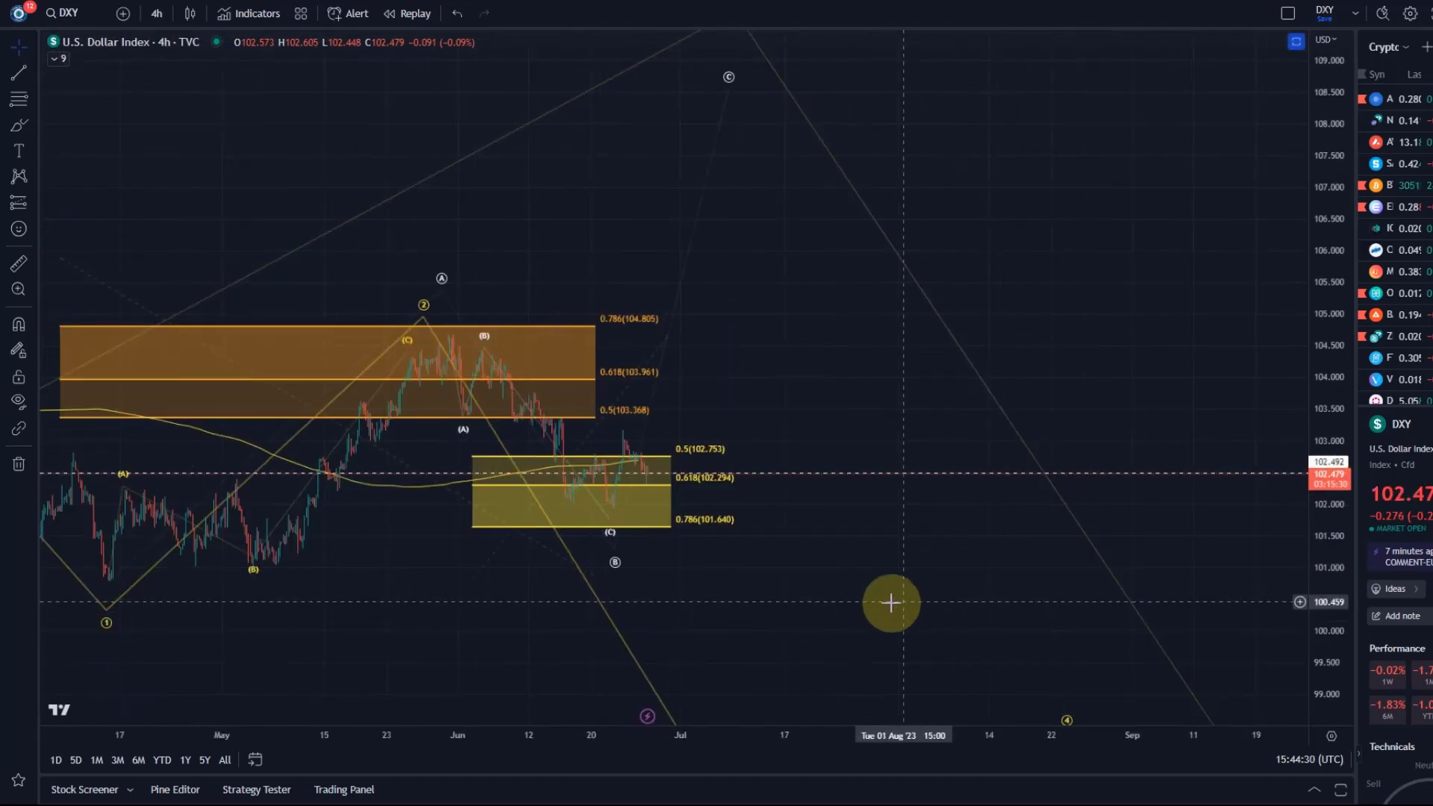
pyautogui.scroll(3, 1145, 615)
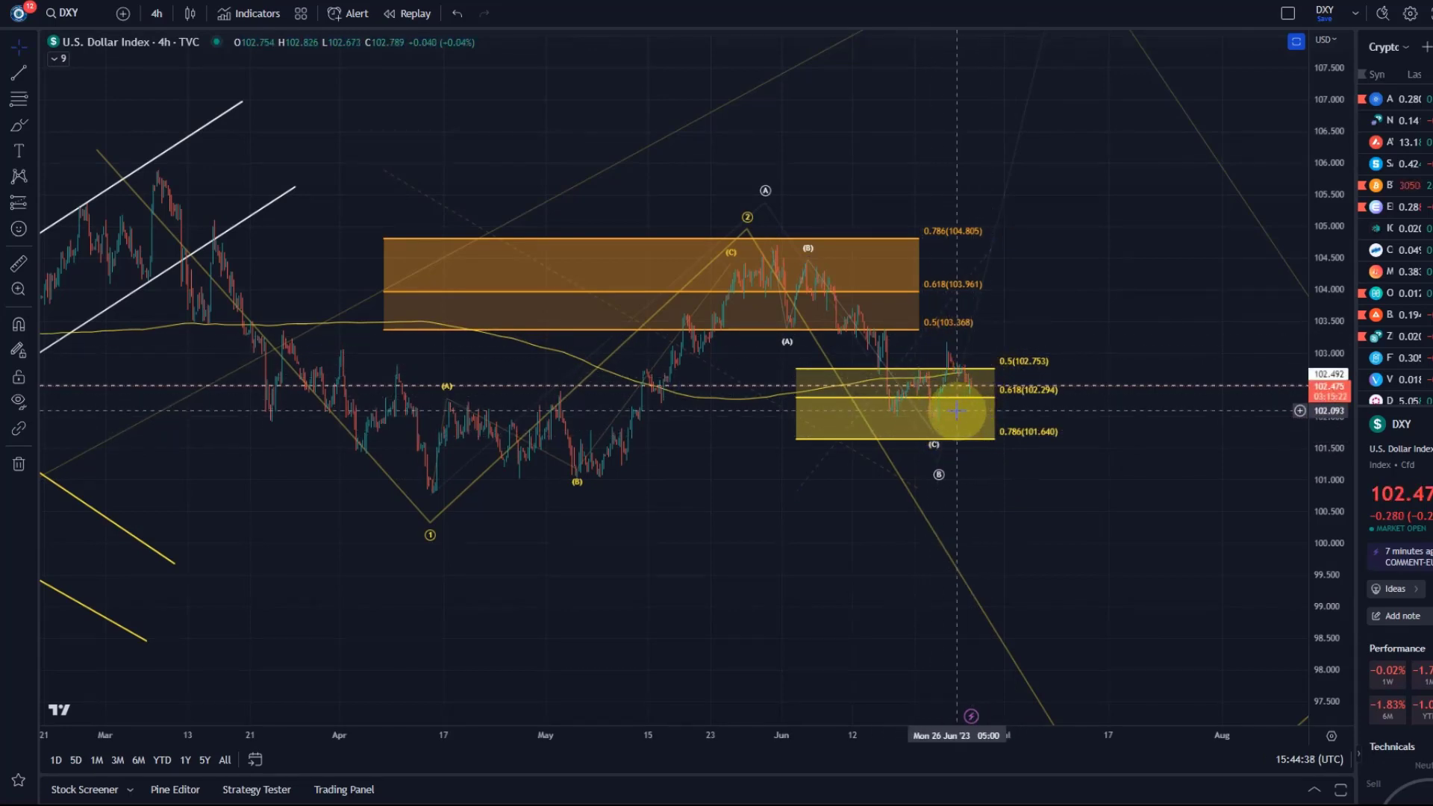
pyautogui.scroll(2, 957, 410)
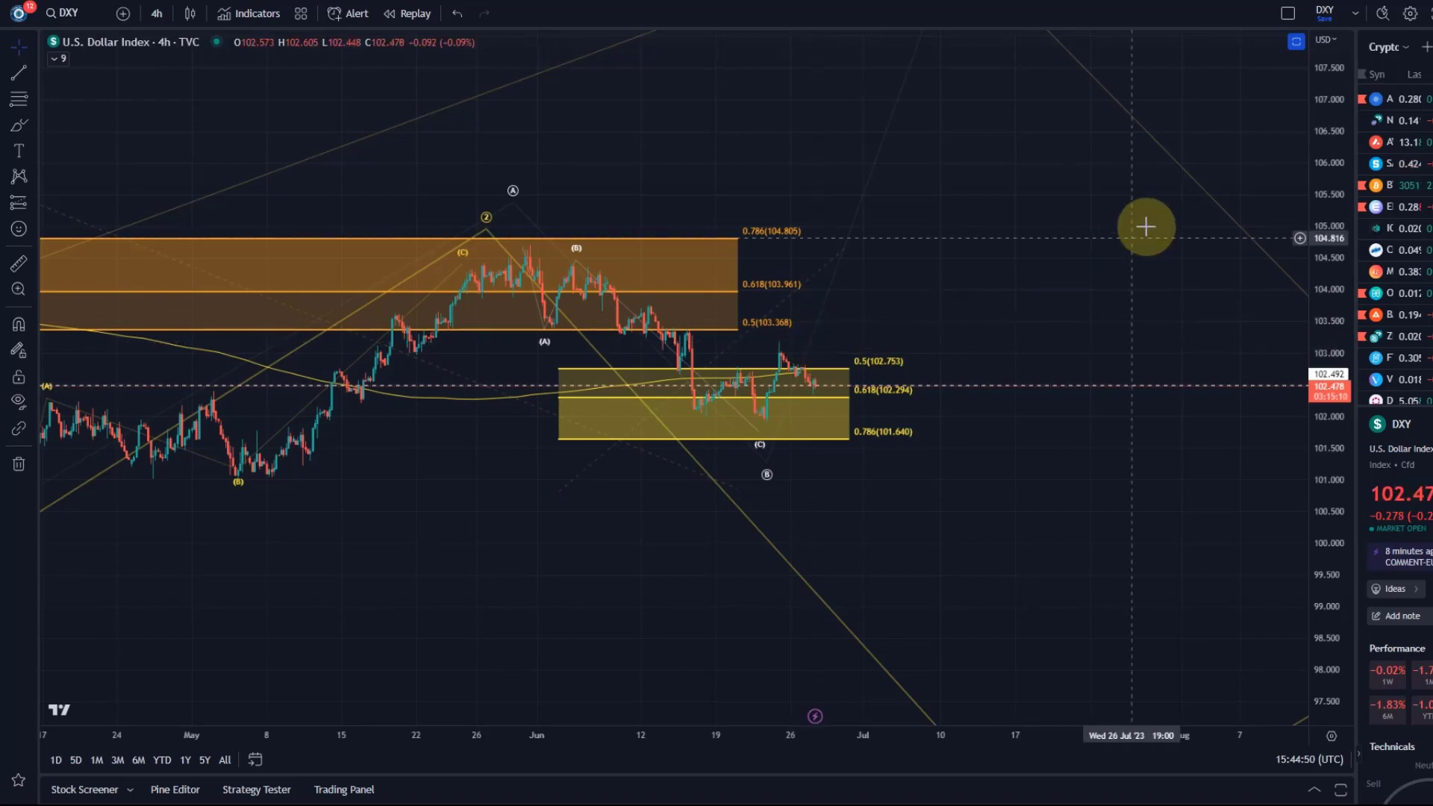
pyautogui.moveTo(1316, 166); pyautogui.dragTo(1073, 429)
pyautogui.scroll(-3, 1073, 428)
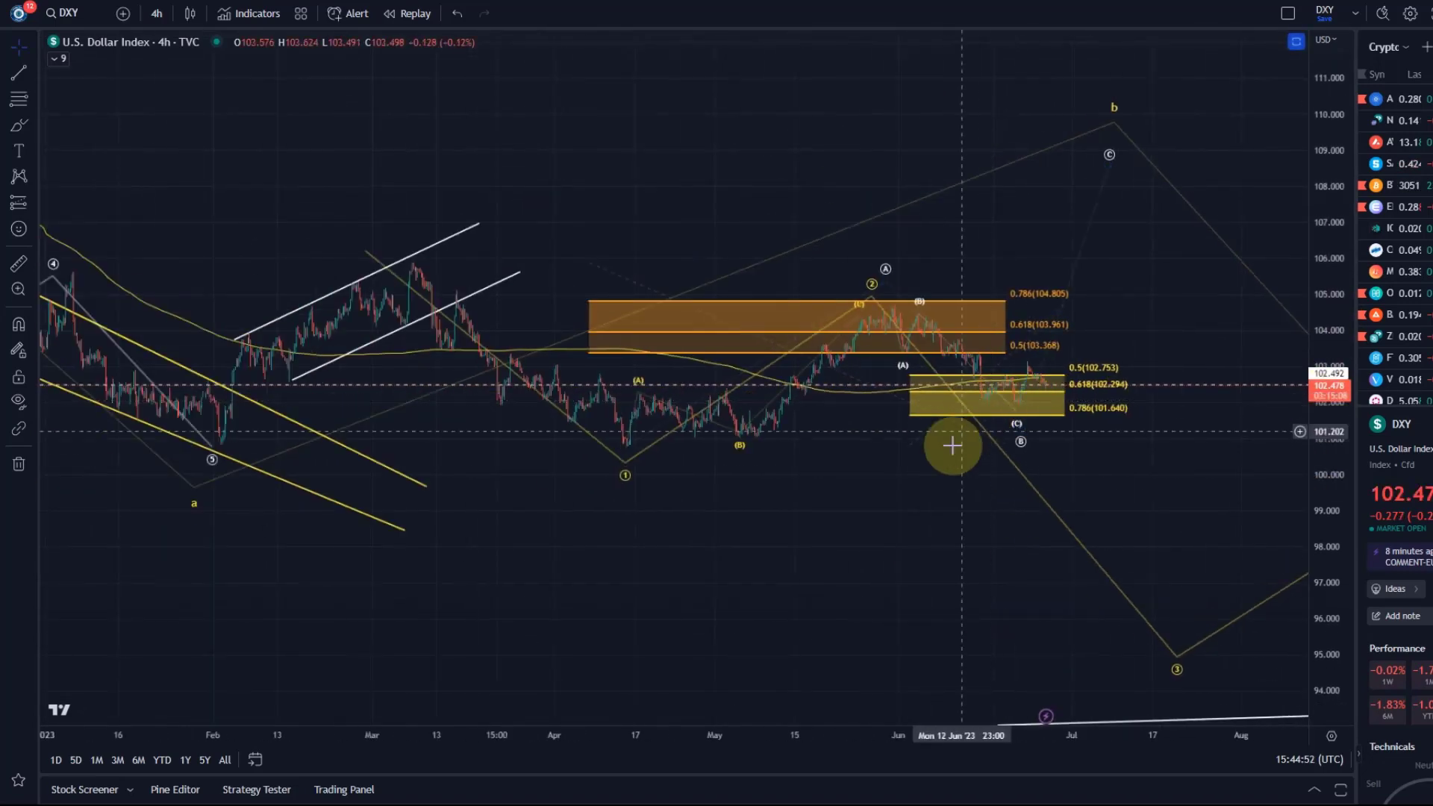
pyautogui.hscroll(2, 903, 544)
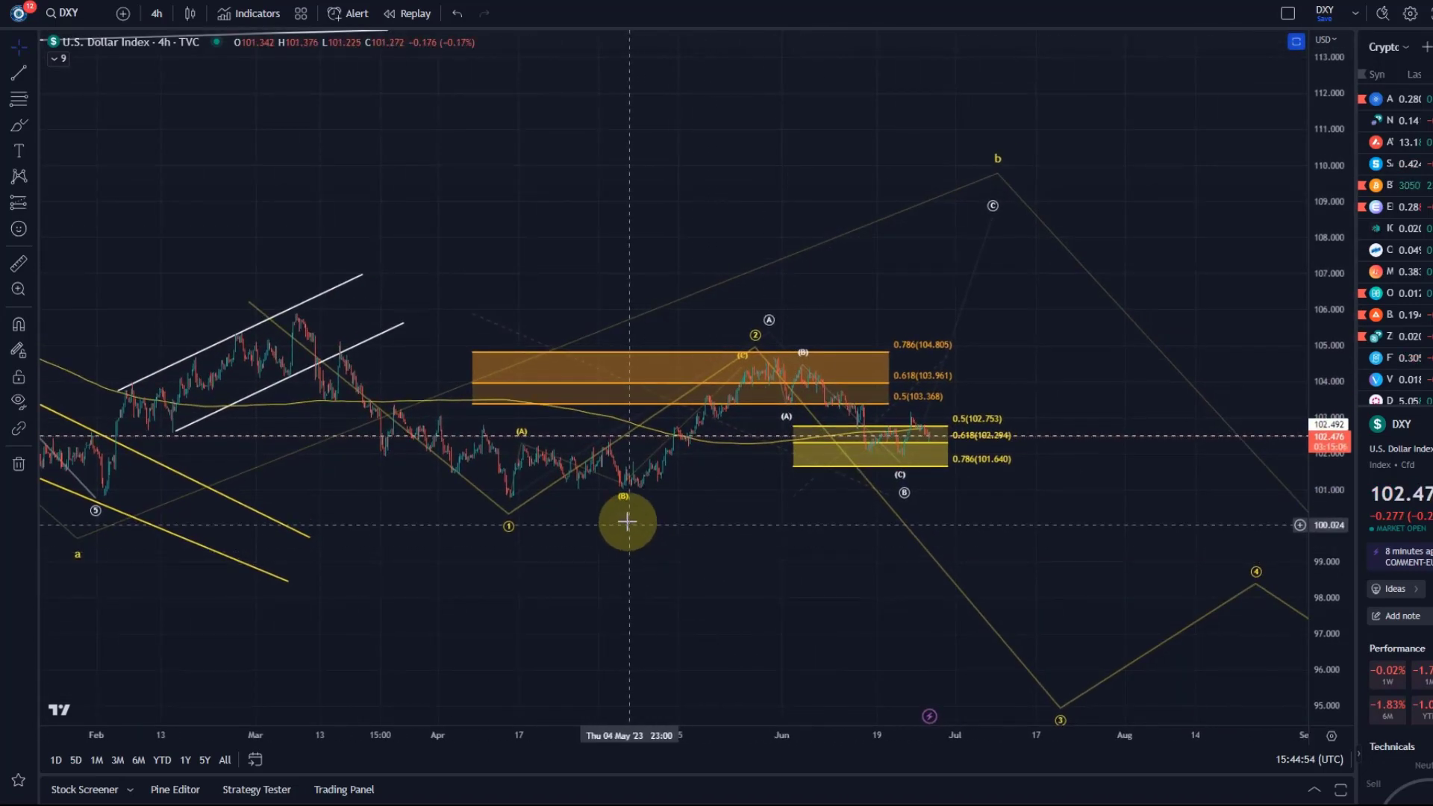
pyautogui.scroll(-1, 916, 478)
pyautogui.scroll(-3, 916, 478)
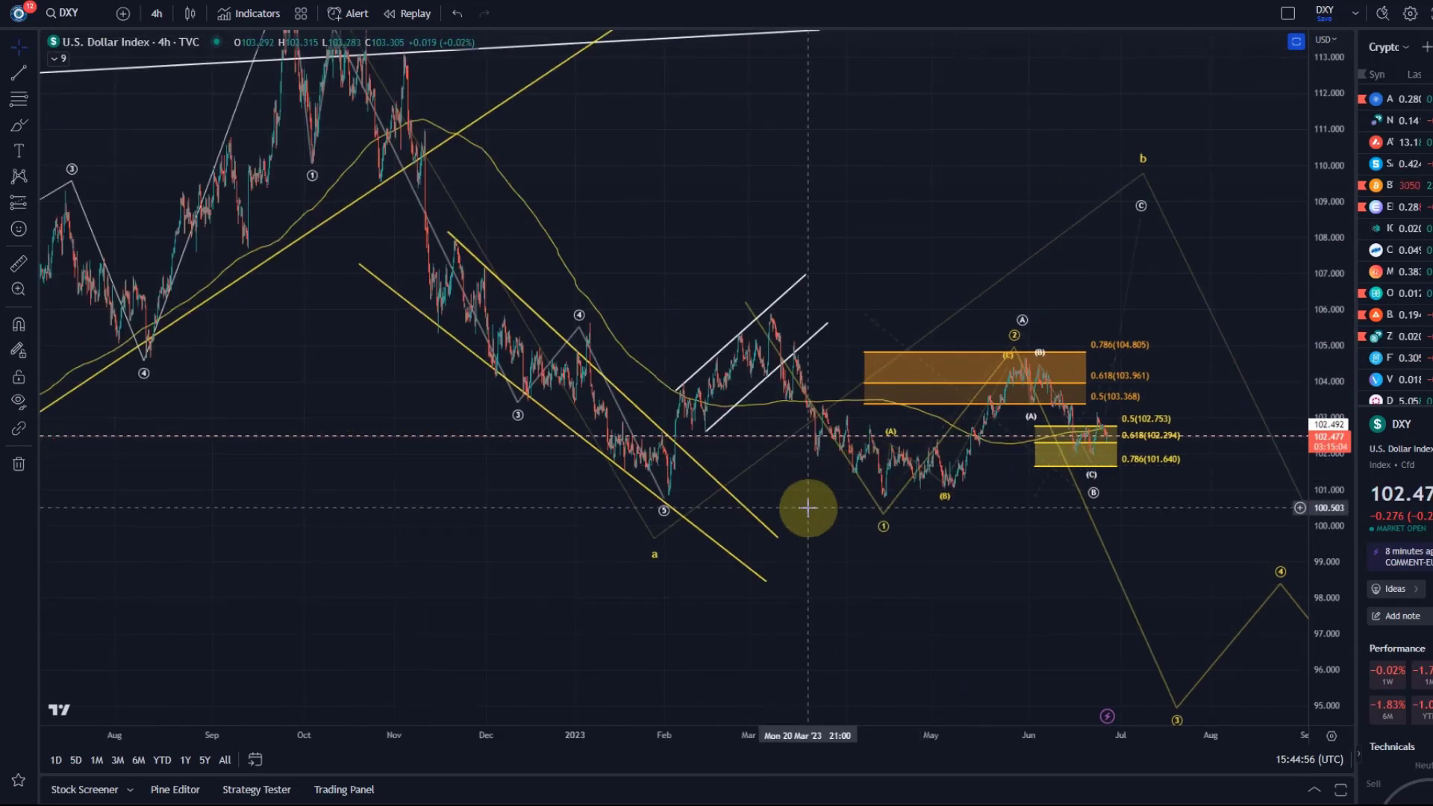
pyautogui.scroll(5, 809, 516)
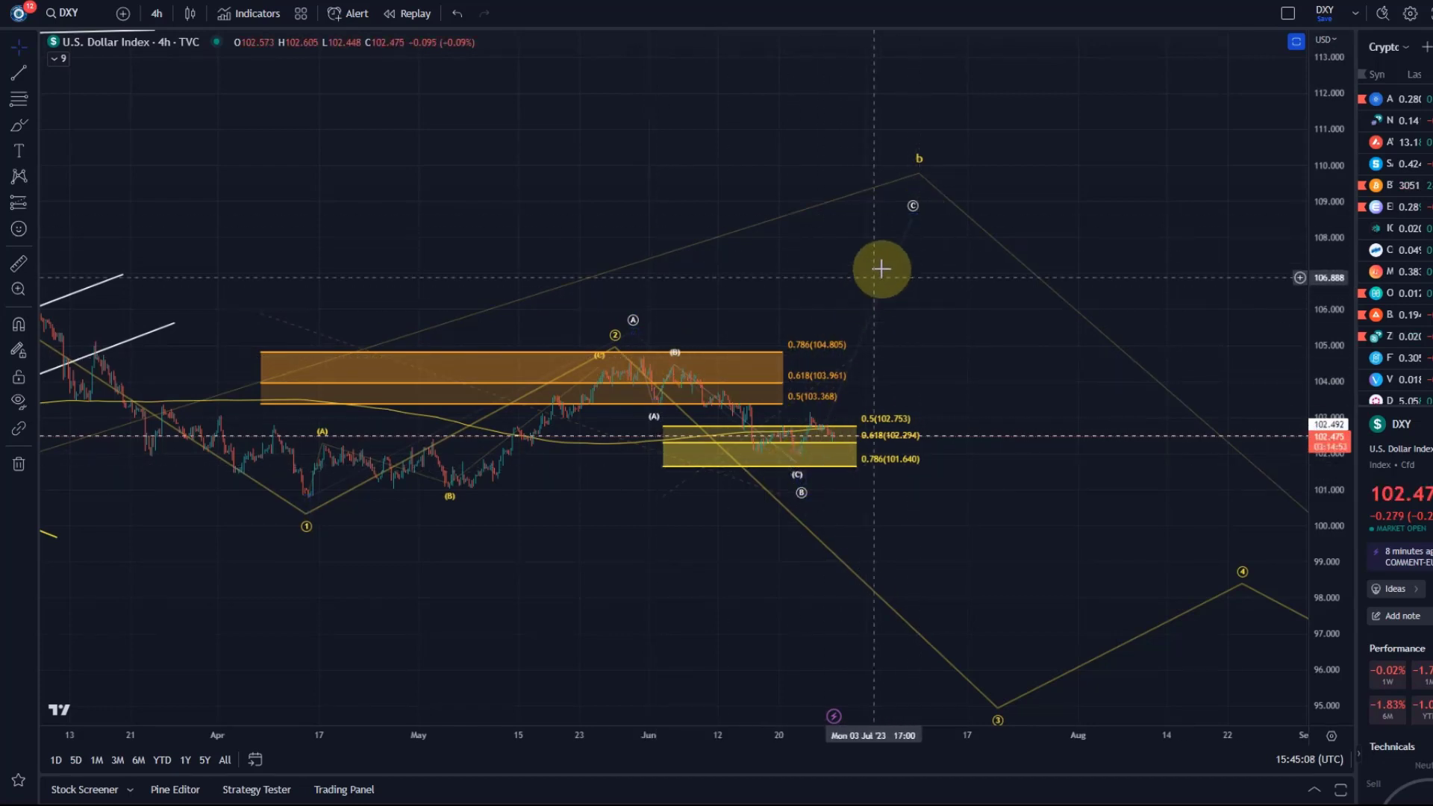
# Lower the (C) wave target slightly, then draw and delete a trend-based Fib extension from the April low
pyautogui.click(911, 217)
pyautogui.moveTo(911, 216); pyautogui.dragTo(858, 230)
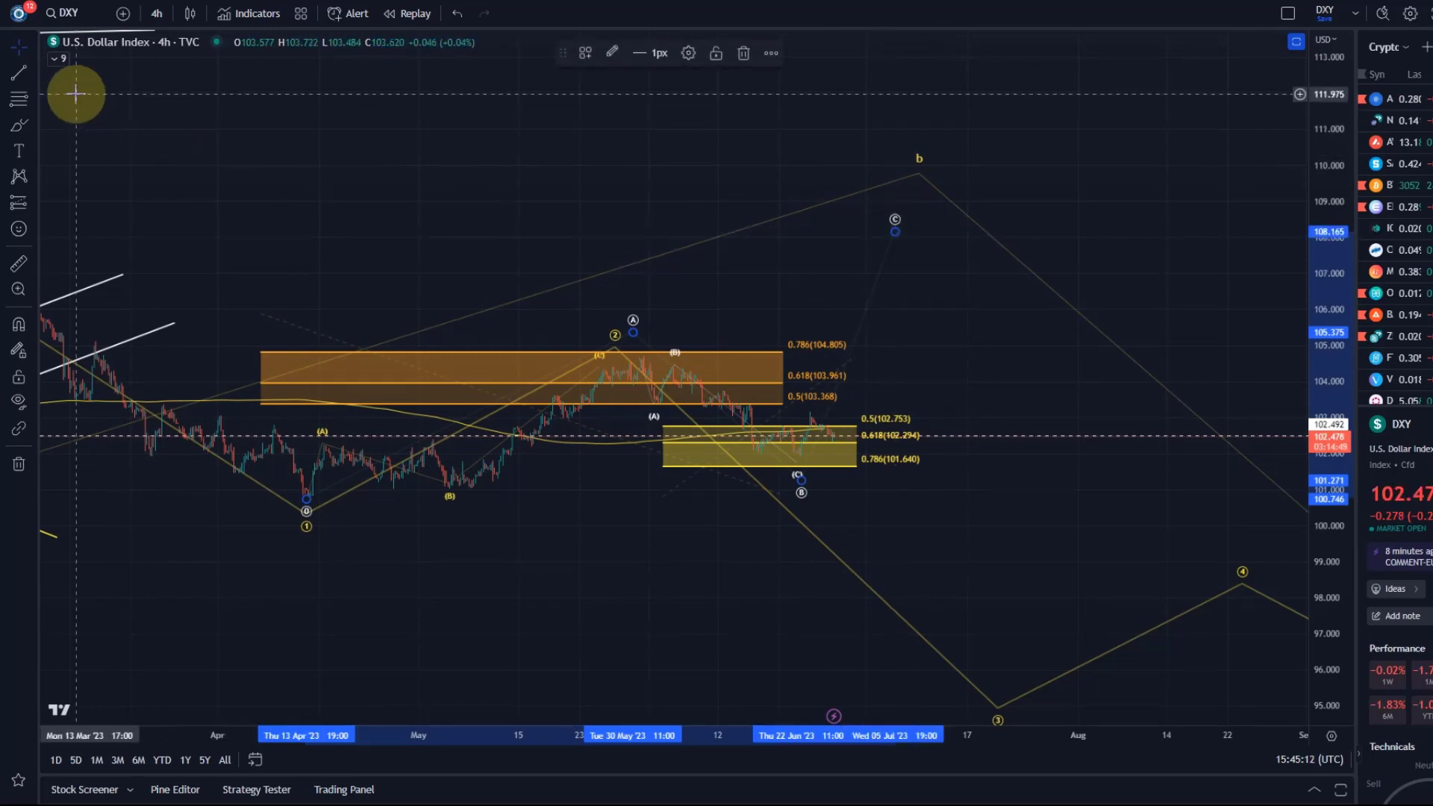
pyautogui.click(29, 98)
pyautogui.click(116, 142)
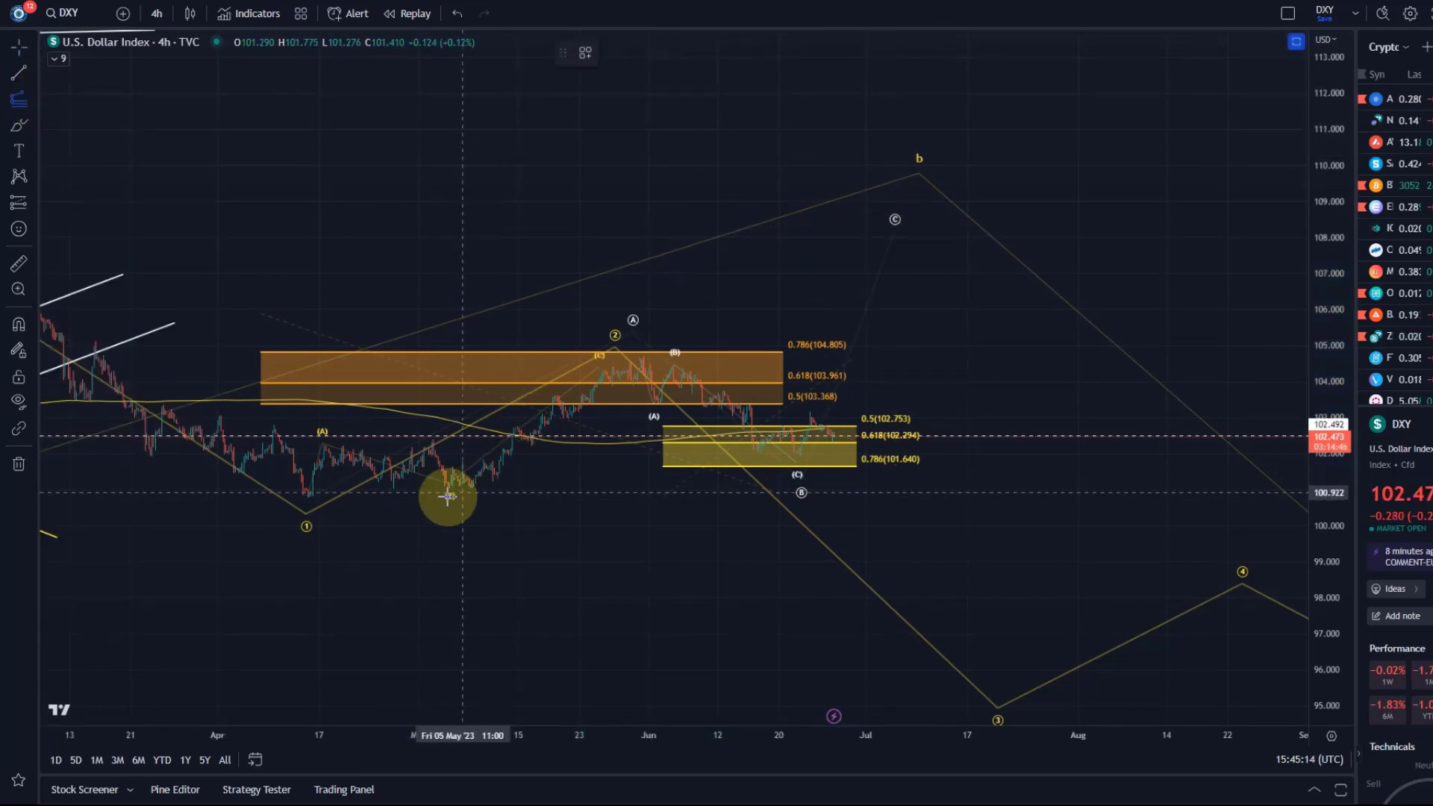
pyautogui.moveTo(371, 496); pyautogui.dragTo(631, 357)
pyautogui.click(1067, 455)
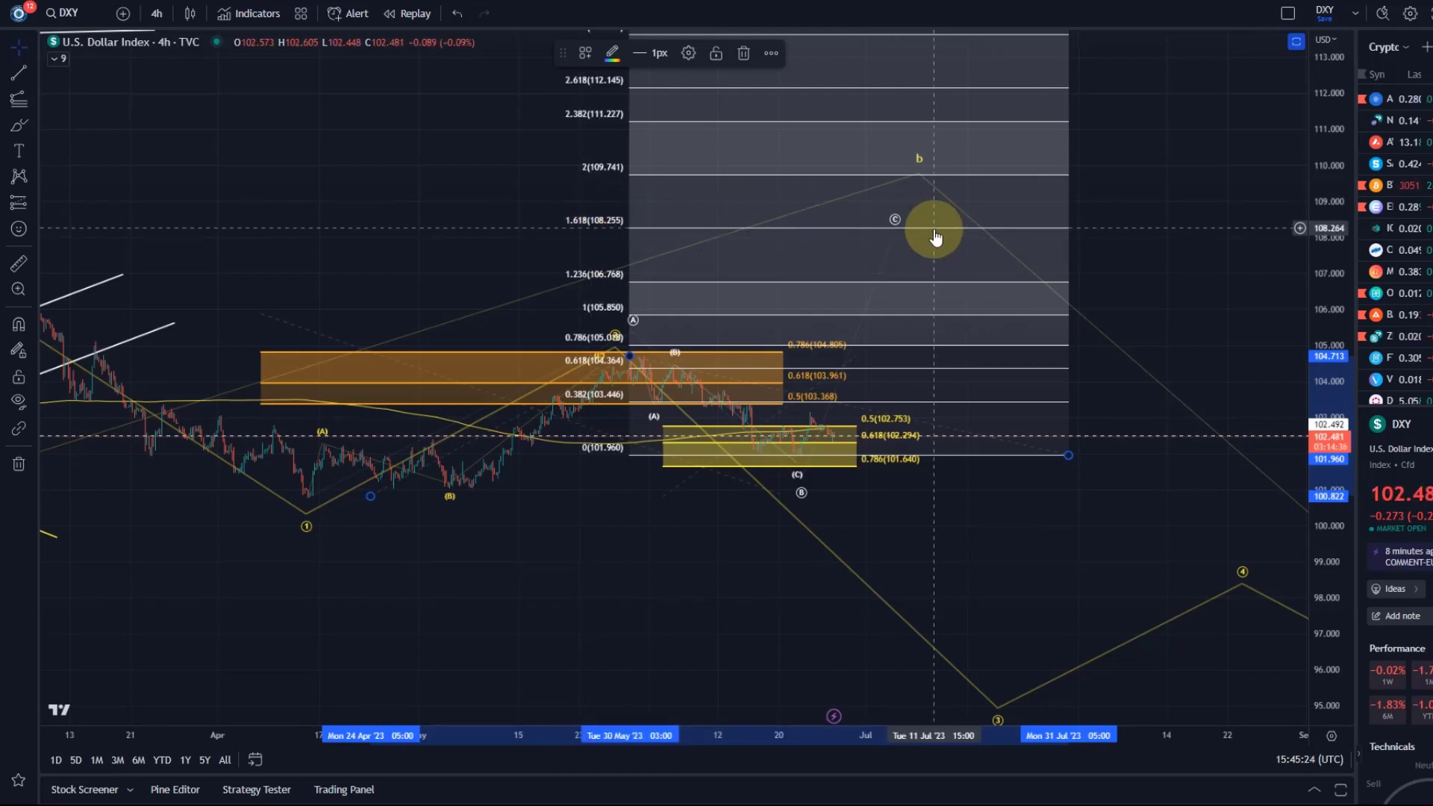
pyautogui.press('Delete')
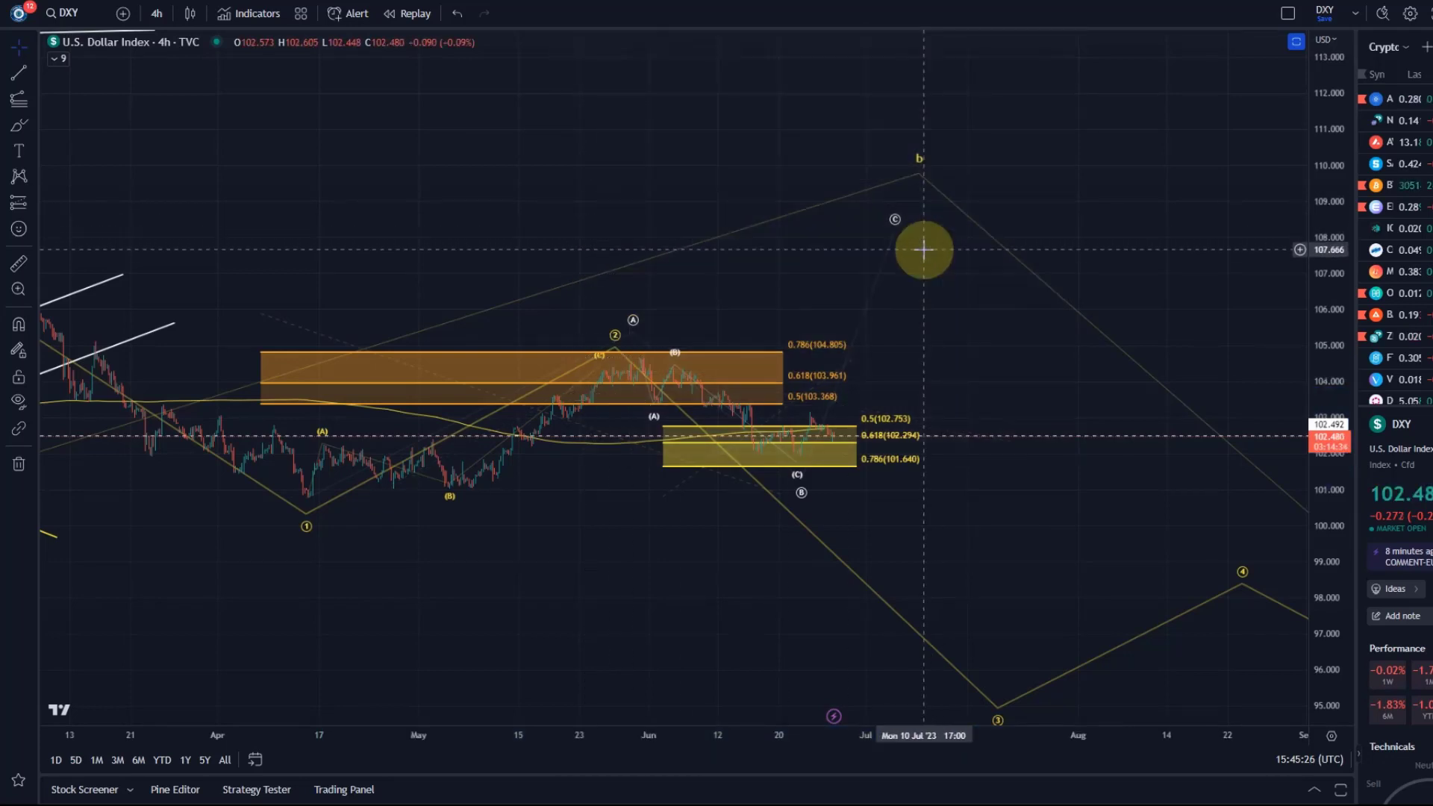
# Move the a-b-c pattern's b peak onto the early-March high near 106
pyautogui.scroll(-5, 923, 252)
pyautogui.hscroll(-3, 921, 248)
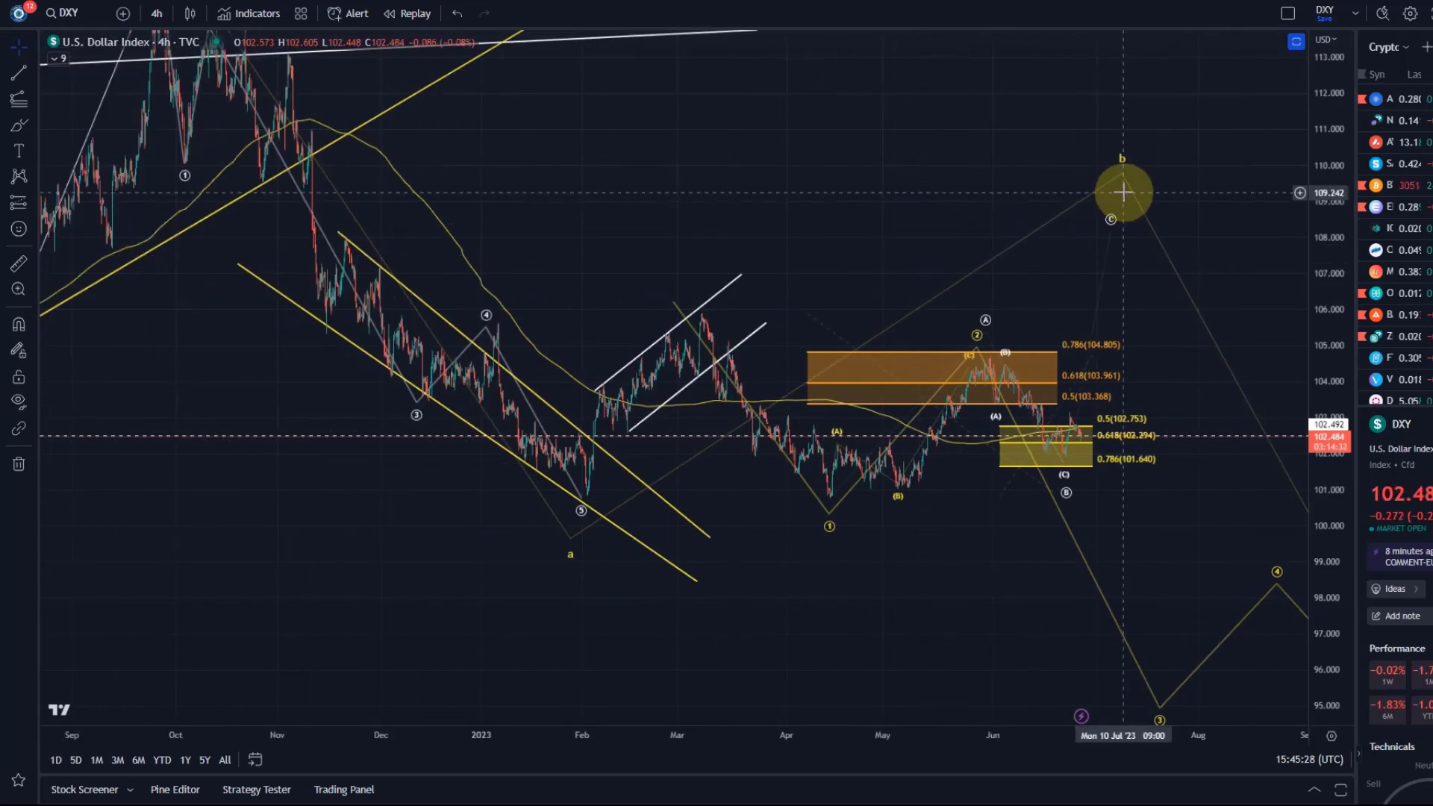
pyautogui.moveTo(1123, 183); pyautogui.dragTo(707, 271)
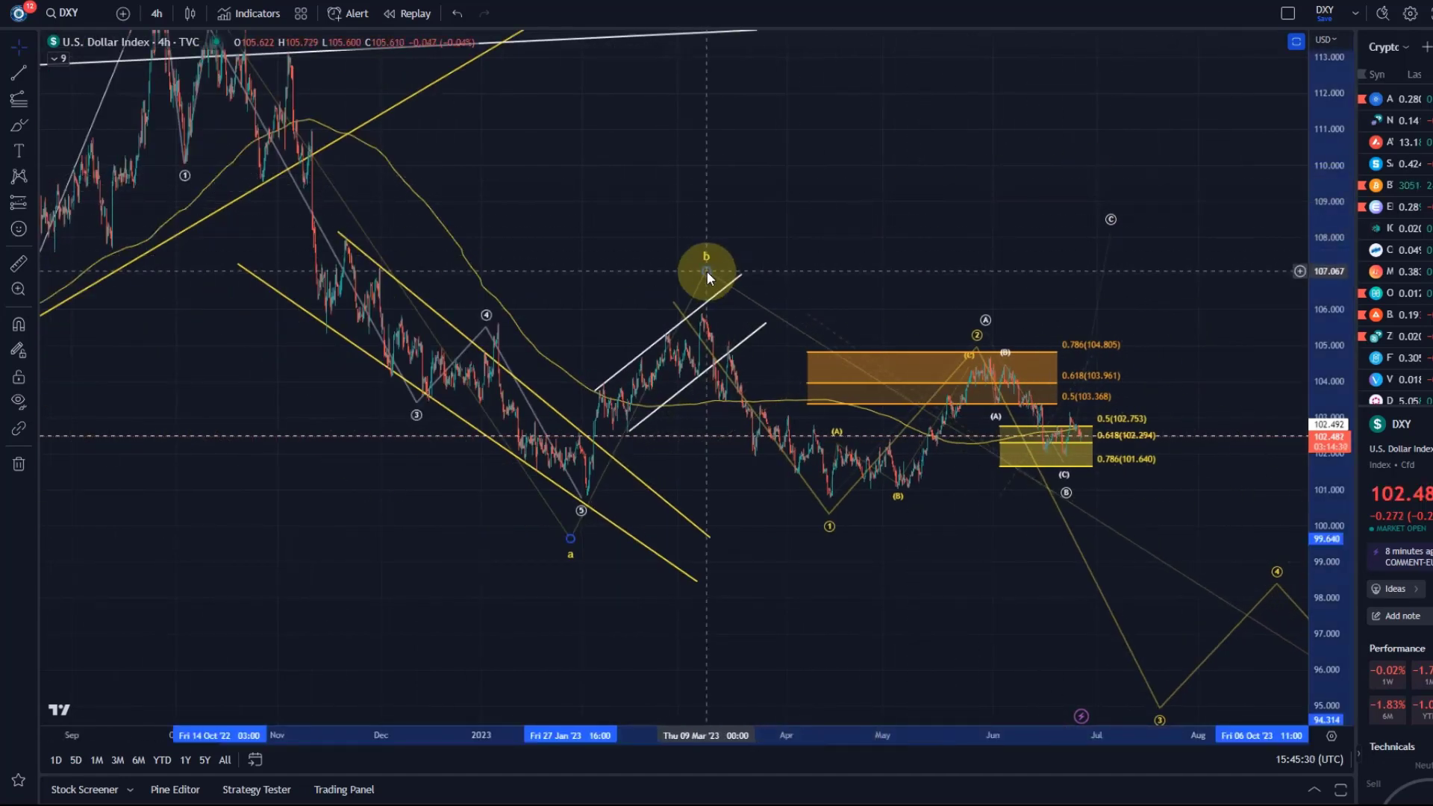